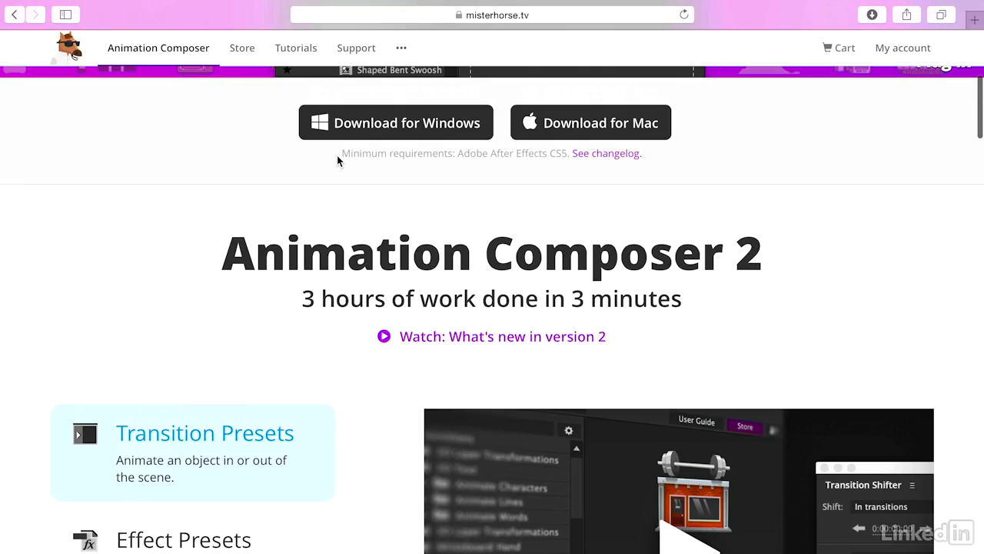
Close the Animation Composer web page and return to After Effects
{"action": "scroll", "coordinate": [337, 155], "scroll_direction": "up", "scroll_amount": 5}
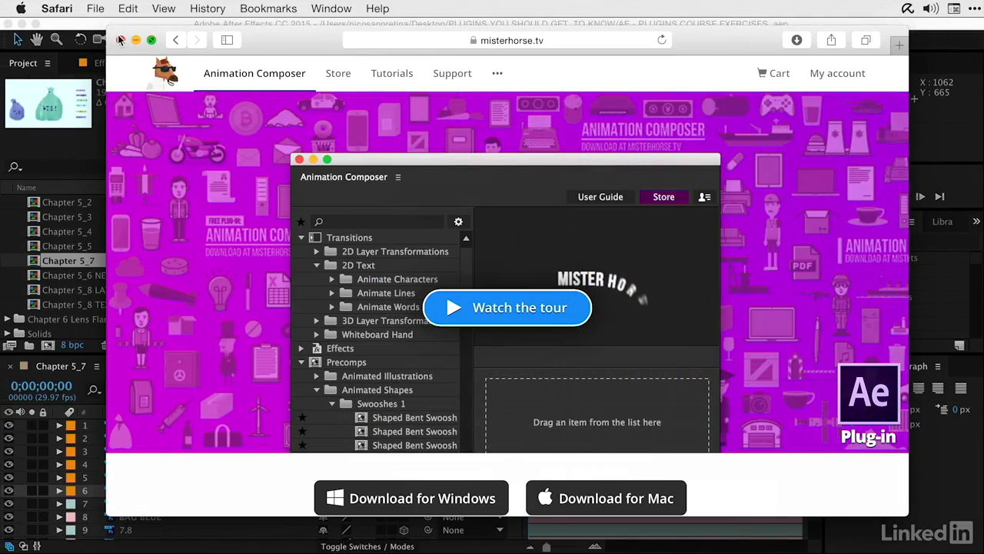
{"action": "left_click", "coordinate": [120, 40]}
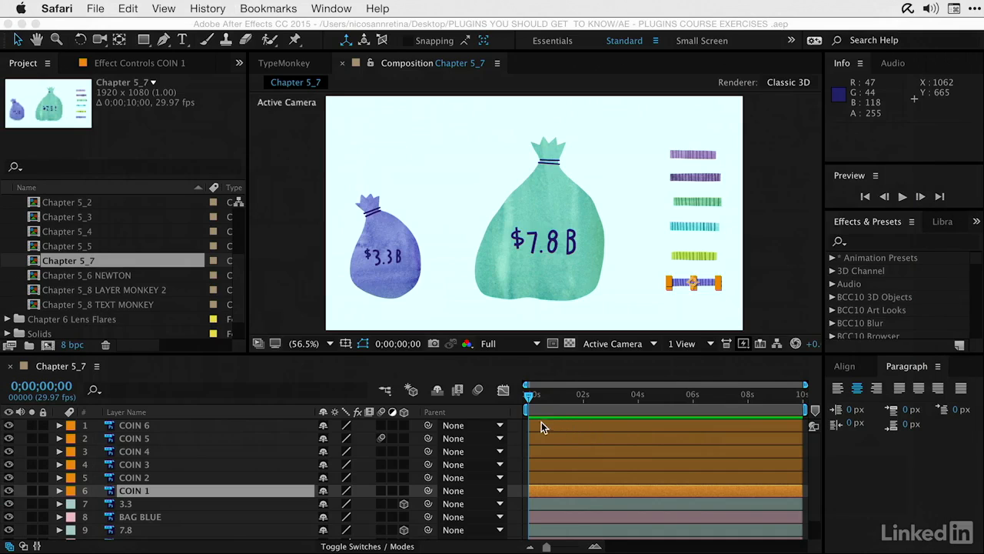
Scrub through the Chapter 5_7 composition's timeline and return the playhead to the start
{"action": "left_click", "coordinate": [530, 397]}
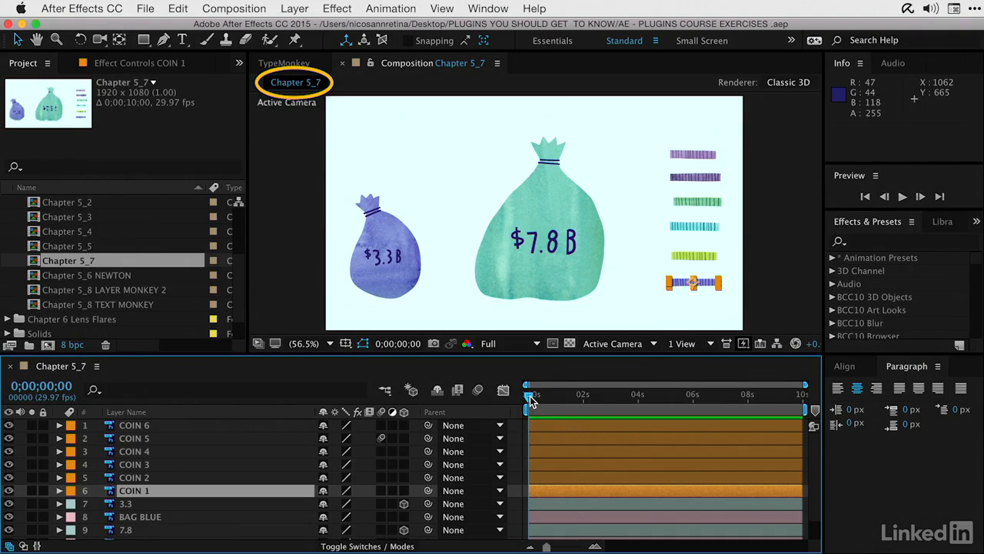
{"action": "left_click_drag", "start_coordinate": [578, 399], "coordinate": [795, 419]}
{"action": "left_click_drag", "start_coordinate": [565, 361], "coordinate": [425, 405]}
{"action": "left_click", "coordinate": [571, 406]}
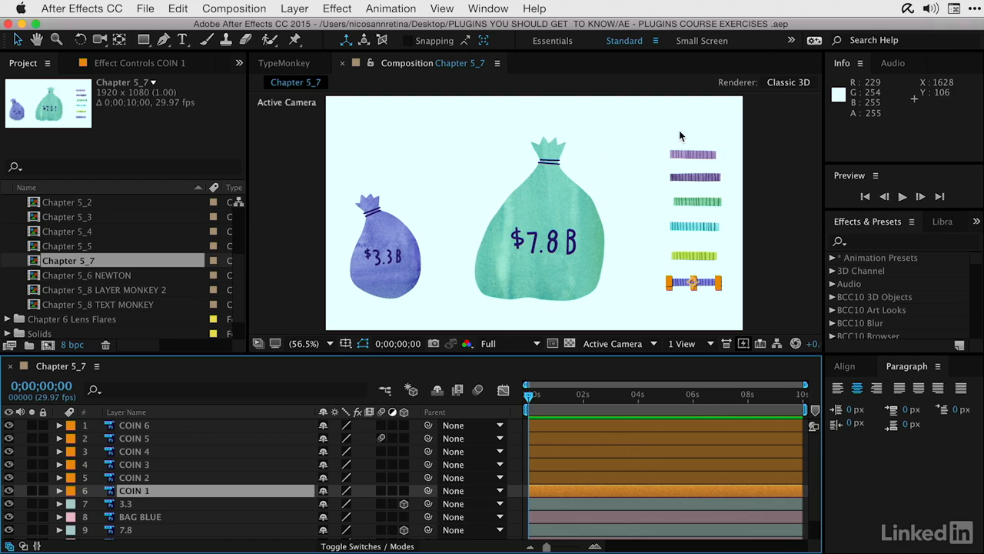
Select layers COIN 1 through COIN 6, open the Animation Composer panel and move it aside
{"action": "left_click", "coordinate": [143, 426], "text": "shift"}
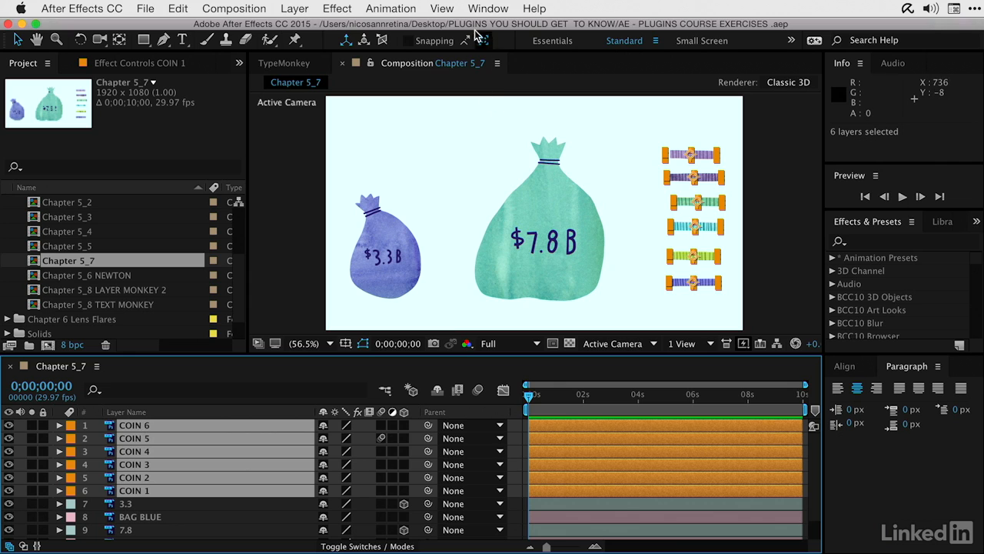
{"action": "left_click", "coordinate": [488, 9]}
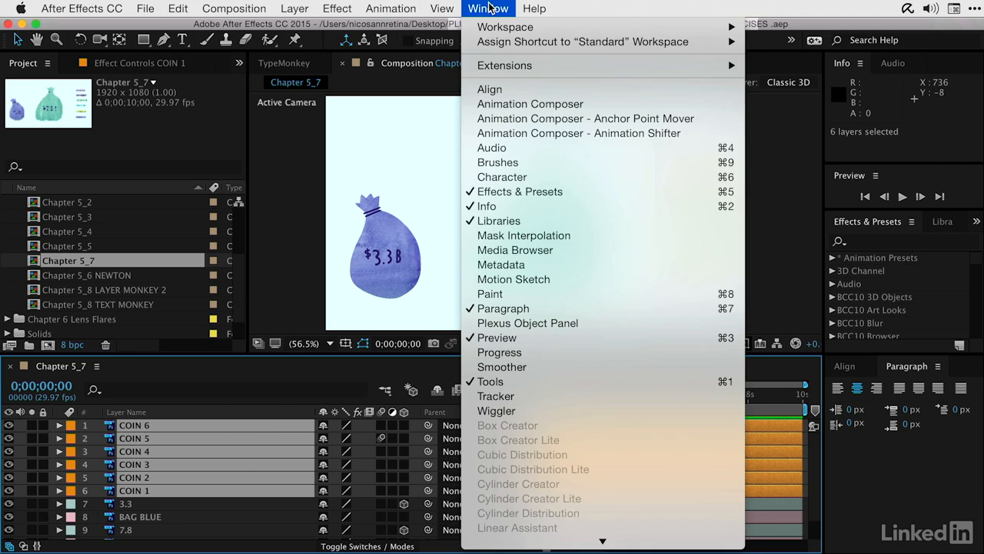
{"action": "left_click", "coordinate": [513, 102]}
{"action": "left_click_drag", "start_coordinate": [262, 33], "coordinate": [242, 19]}
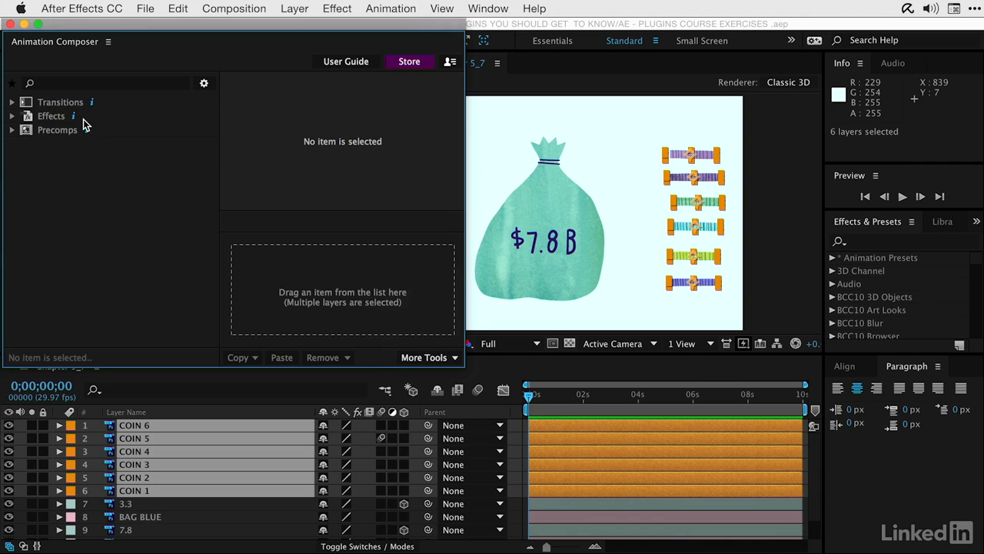
Browse the 2D layer position transitions in Animation Composer and choose the Top variant of Bounce Position 1
{"action": "left_click", "coordinate": [11, 103]}
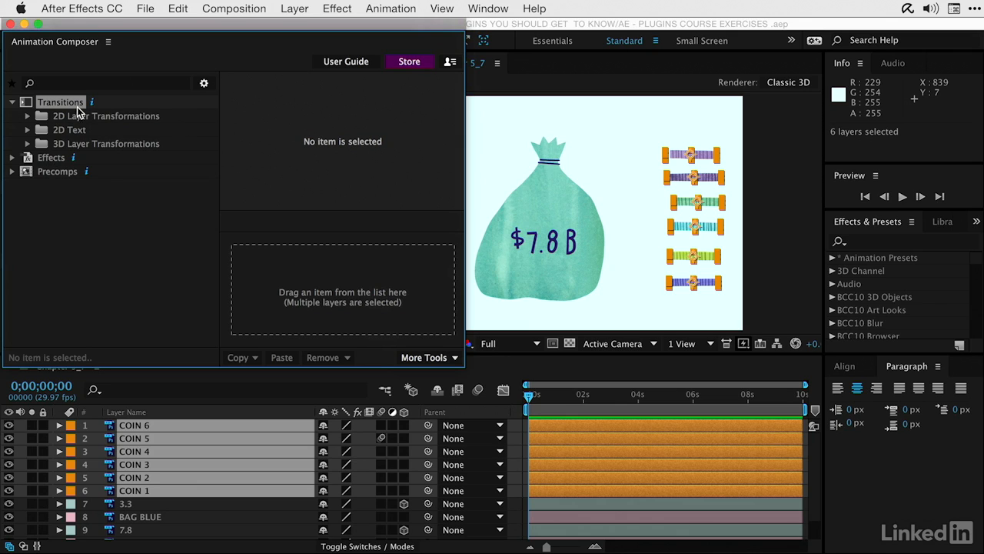
{"action": "left_click", "coordinate": [27, 116]}
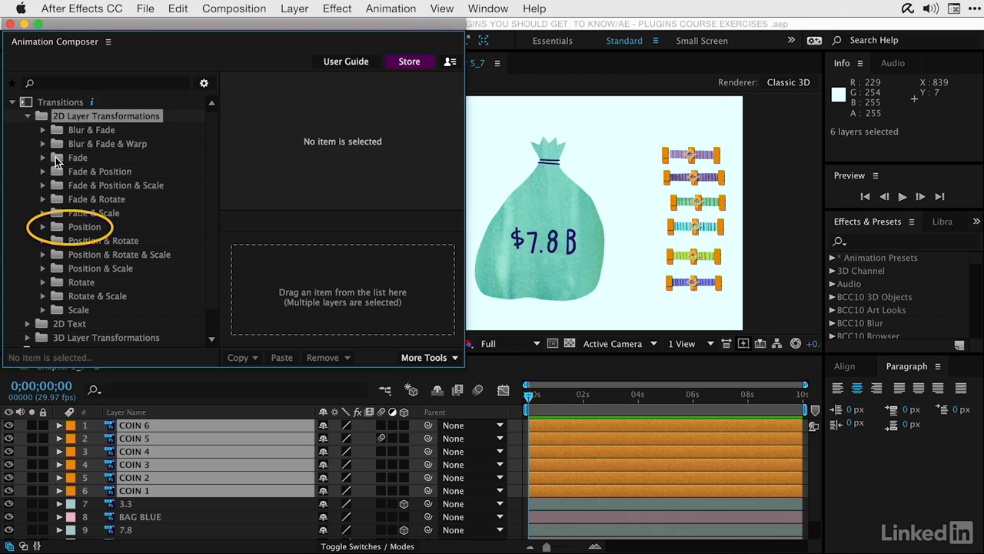
{"action": "left_click", "coordinate": [41, 227]}
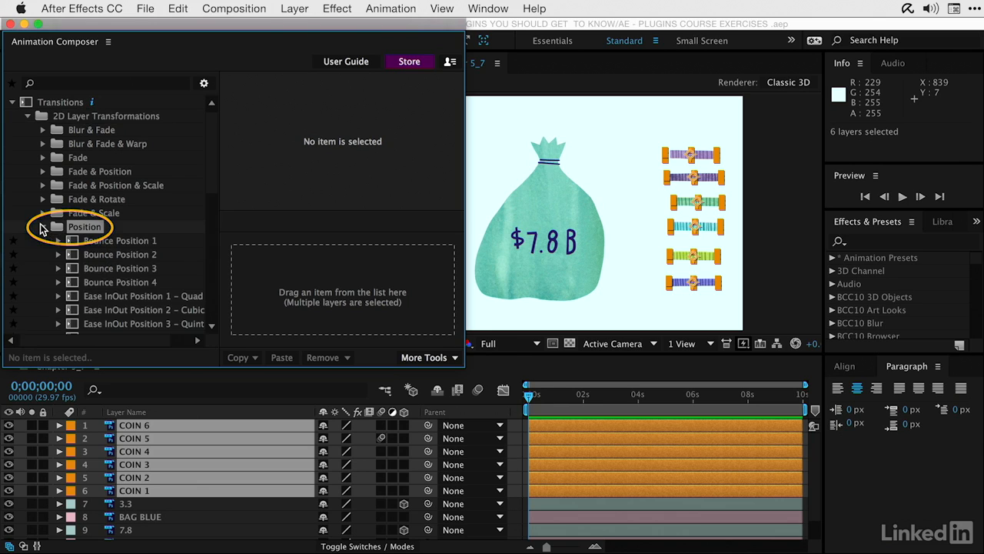
{"action": "left_click", "coordinate": [75, 241]}
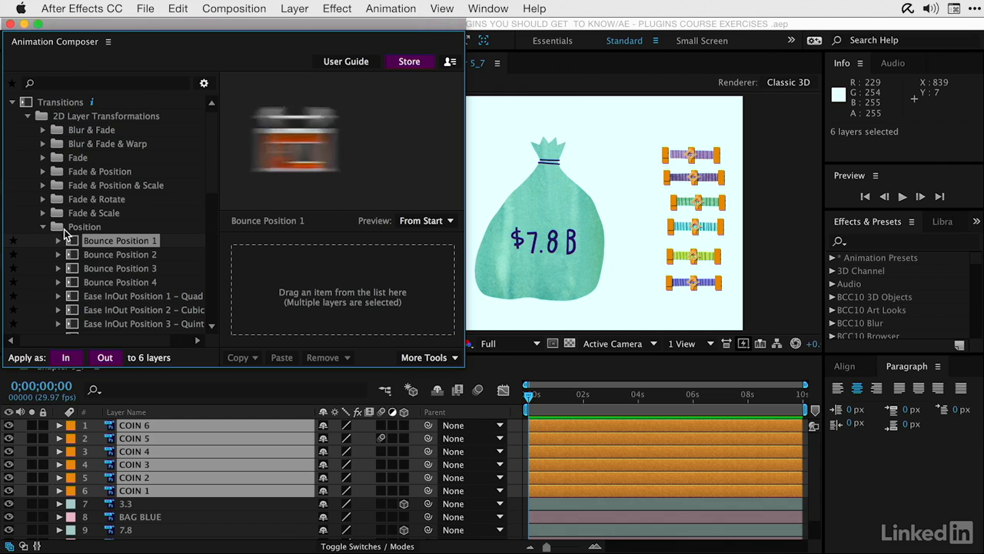
{"action": "left_click", "coordinate": [59, 241]}
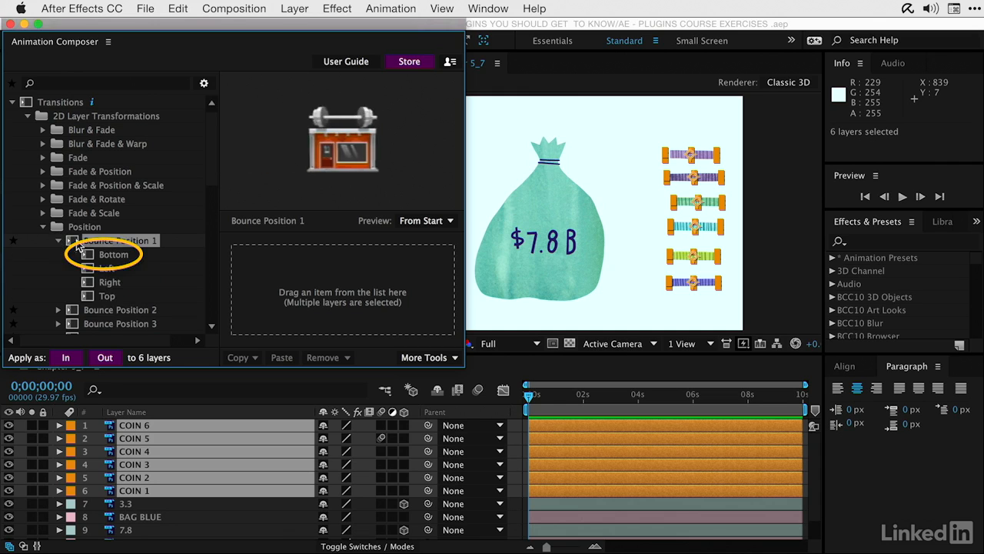
{"action": "left_click", "coordinate": [103, 258]}
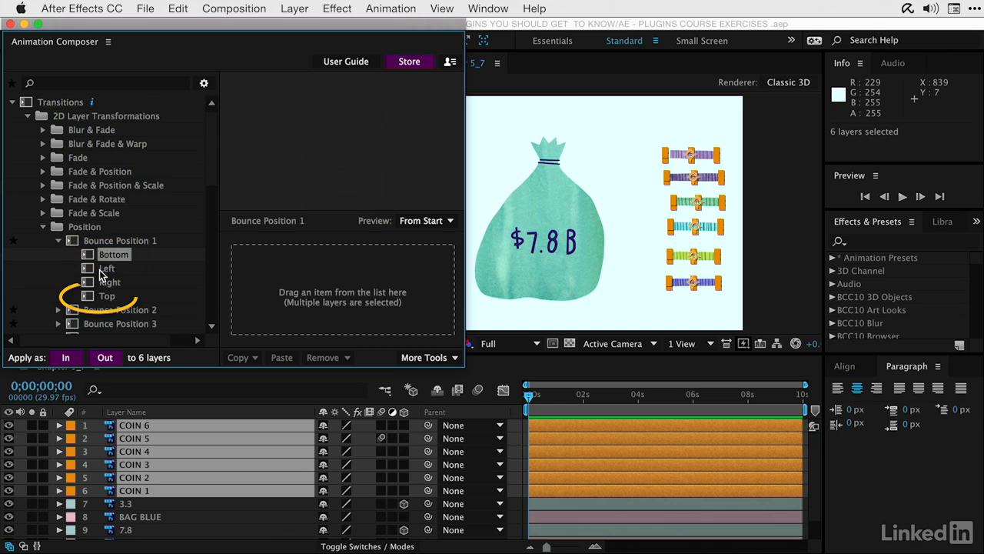
{"action": "left_click", "coordinate": [104, 296]}
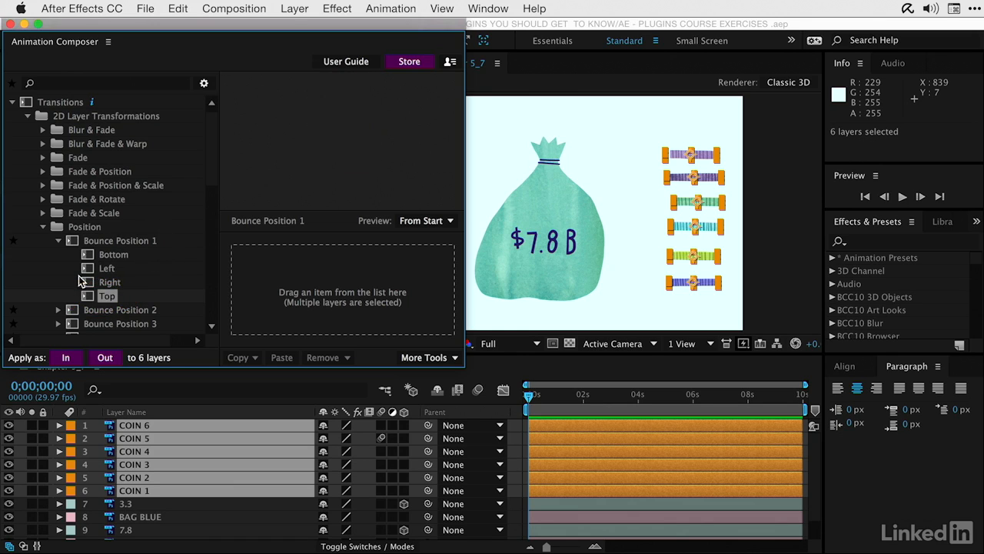
Mark Bounce Position 1 as a favorite and apply its Top variant as an in transition to the six coin layers
{"action": "left_click", "coordinate": [15, 243]}
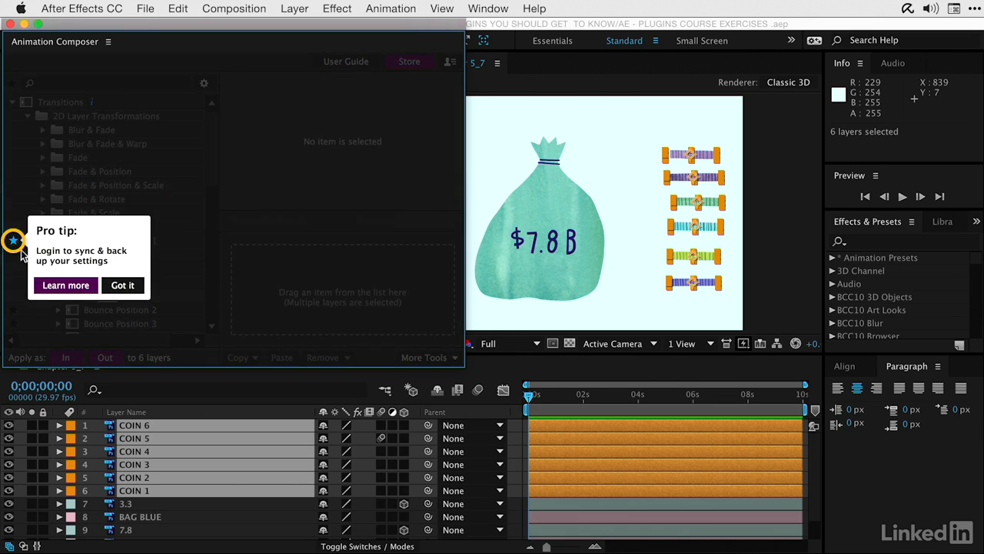
{"action": "left_click", "coordinate": [116, 286]}
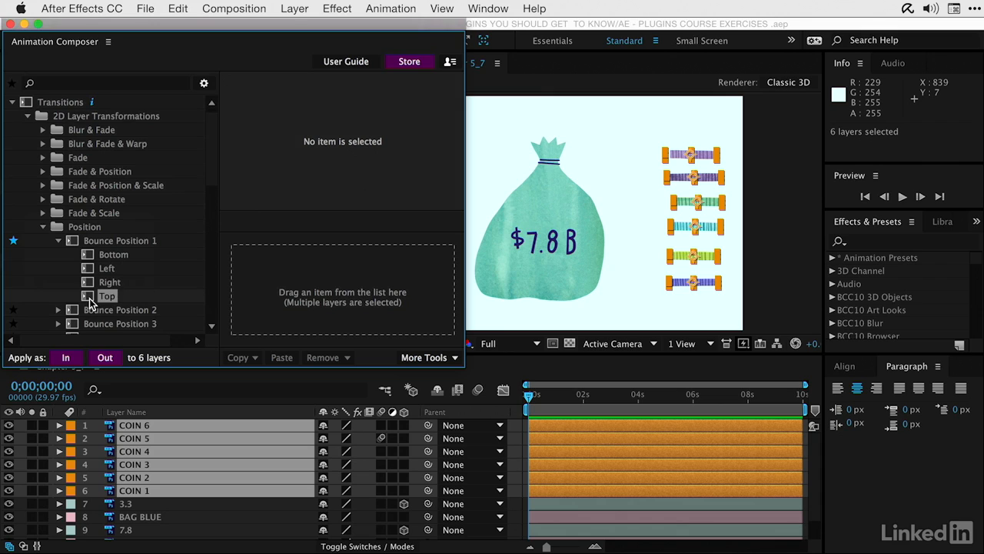
{"action": "left_click_drag", "start_coordinate": [89, 298], "coordinate": [295, 283]}
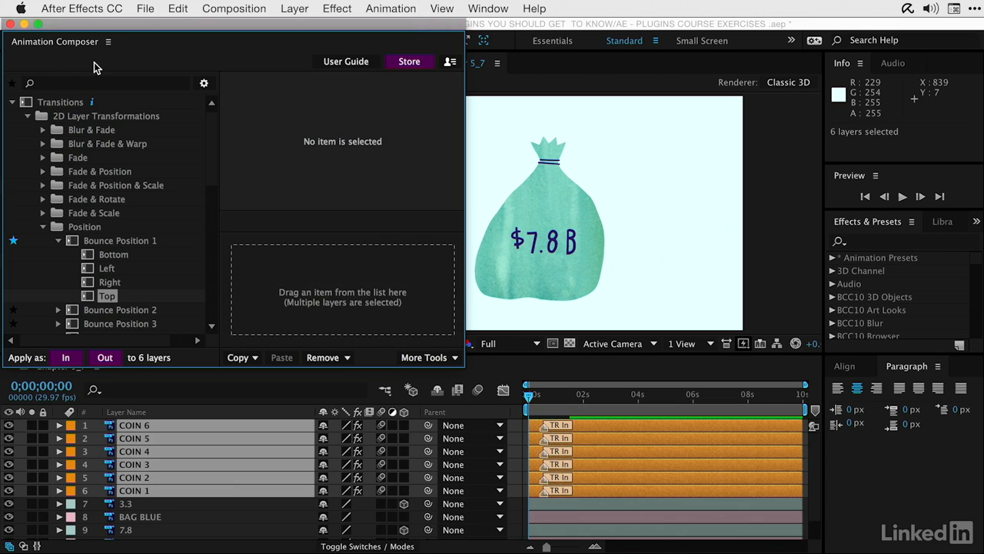
Narrow the Animation Composer panel and preview the coins' bounce animation from the start of the timeline
{"action": "left_click_drag", "start_coordinate": [466, 352], "coordinate": [308, 343]}
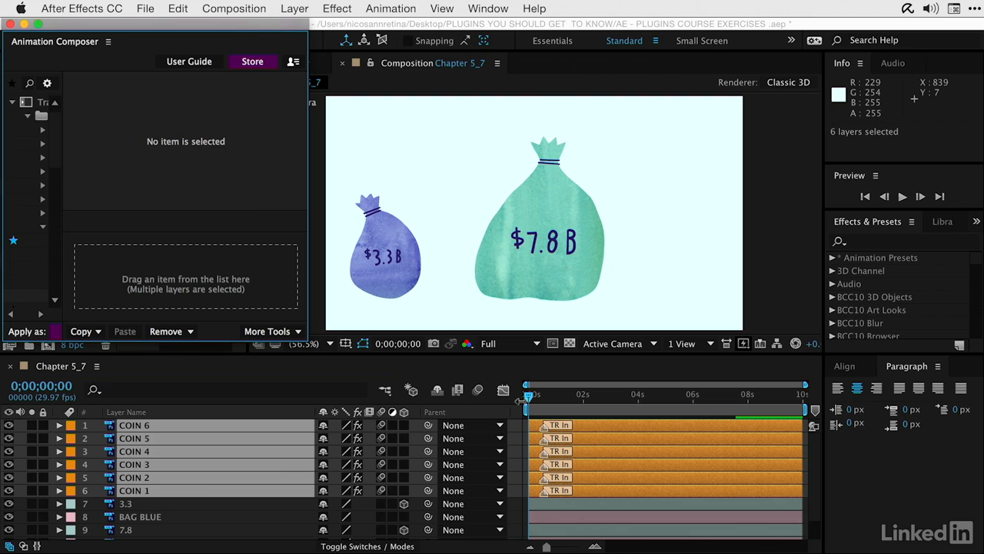
{"action": "left_click", "coordinate": [527, 409]}
{"action": "key", "text": "space"}
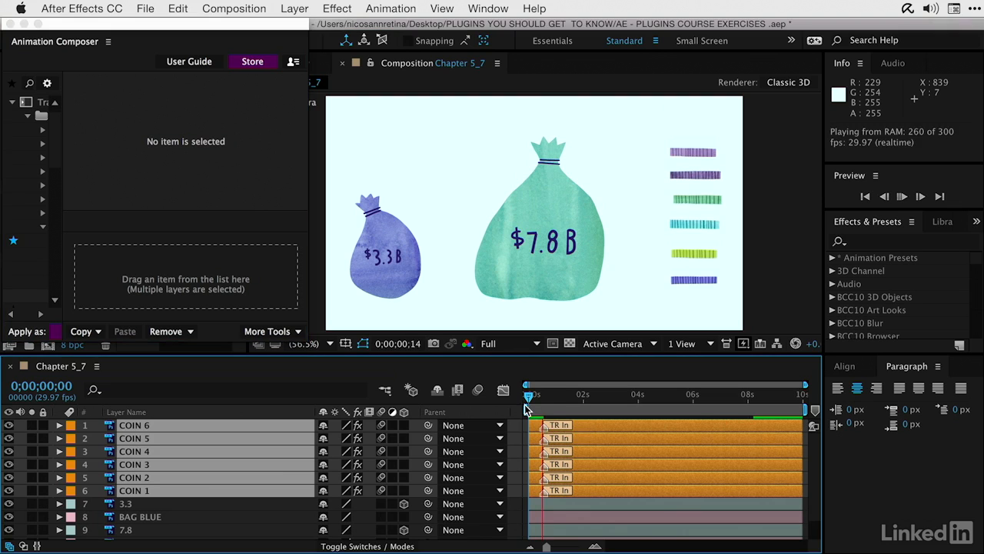
{"action": "key", "text": "space"}
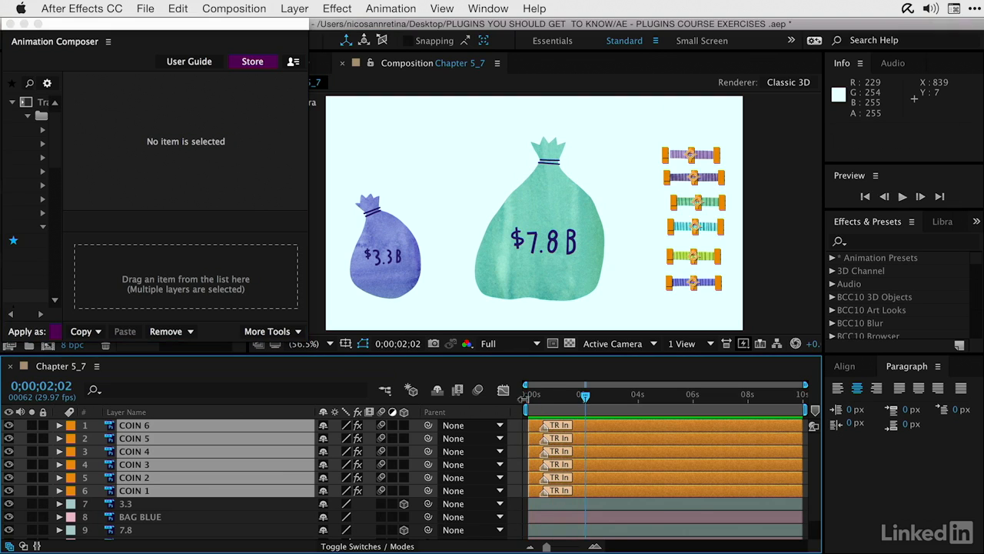
{"action": "left_click_drag", "start_coordinate": [551, 395], "coordinate": [511, 392]}
{"action": "key", "text": "space"}
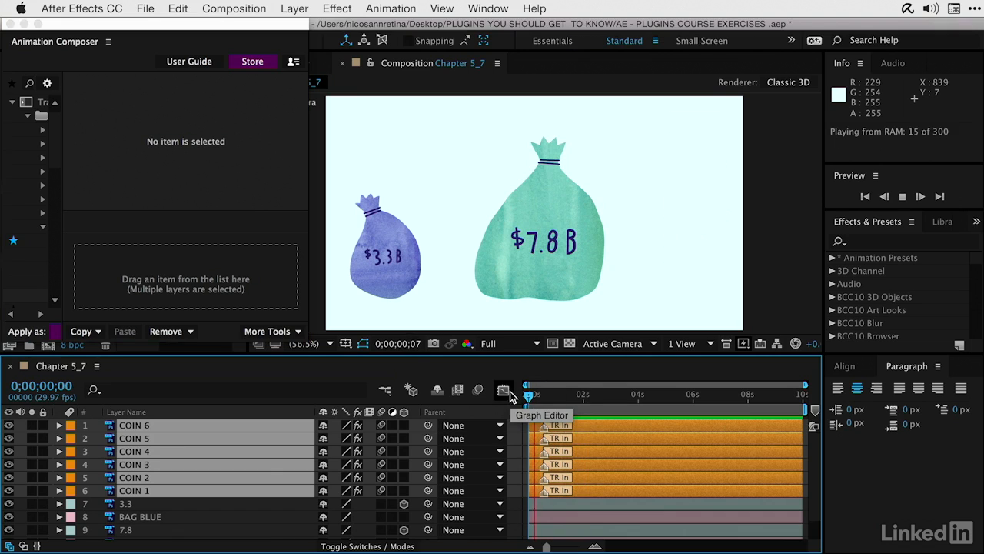
{"action": "left_click", "coordinate": [526, 395]}
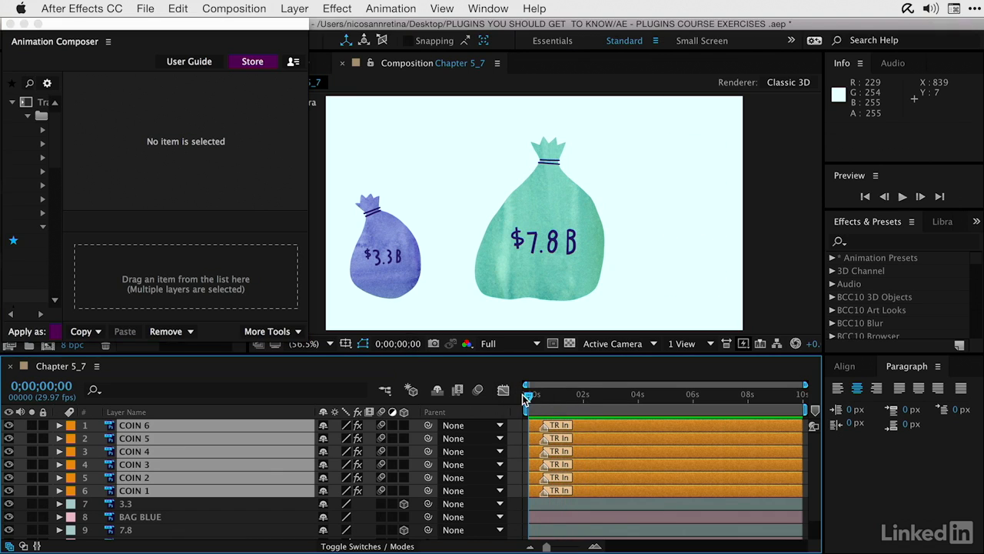
Try delaying COIN 6's in-transition marker to 0;00;02;11, solo the layer and scrub through its arrival
{"action": "left_click_drag", "start_coordinate": [525, 395], "coordinate": [542, 395]}
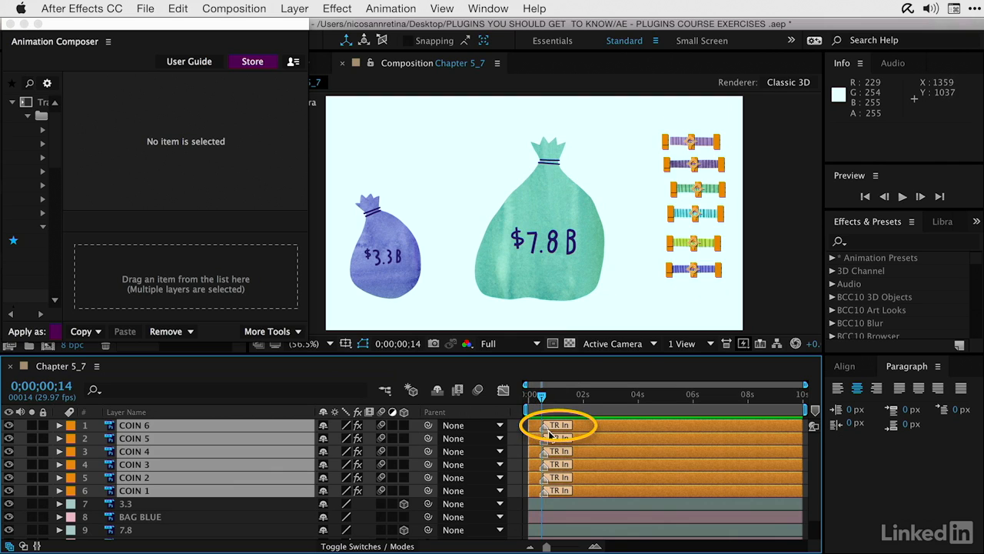
{"action": "mouse_move", "coordinate": [547, 432]}
{"action": "left_mouse_down"}
{"action": "mouse_move", "coordinate": [604, 433]}
{"action": "mouse_move", "coordinate": [595, 438]}
{"action": "left_mouse_up"}
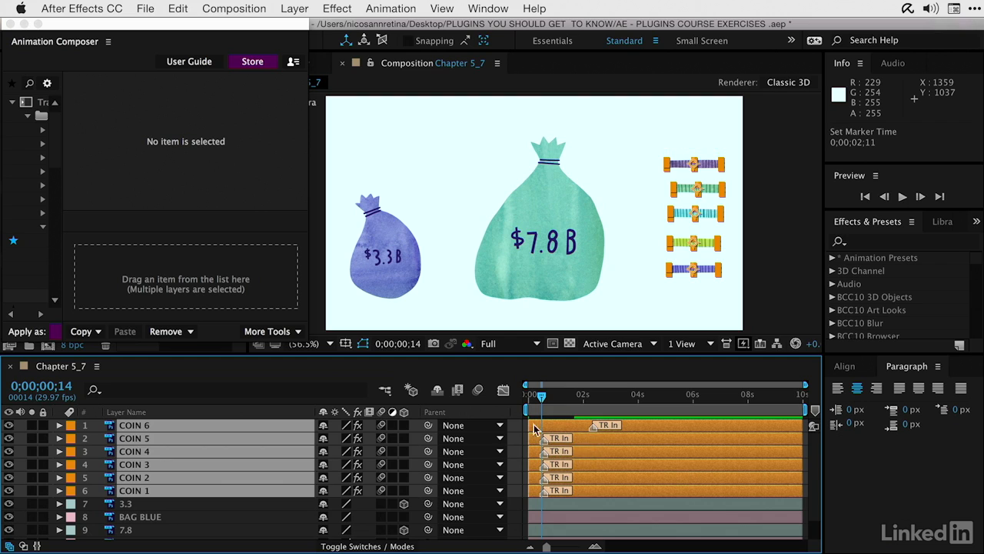
{"action": "left_click", "coordinate": [145, 432]}
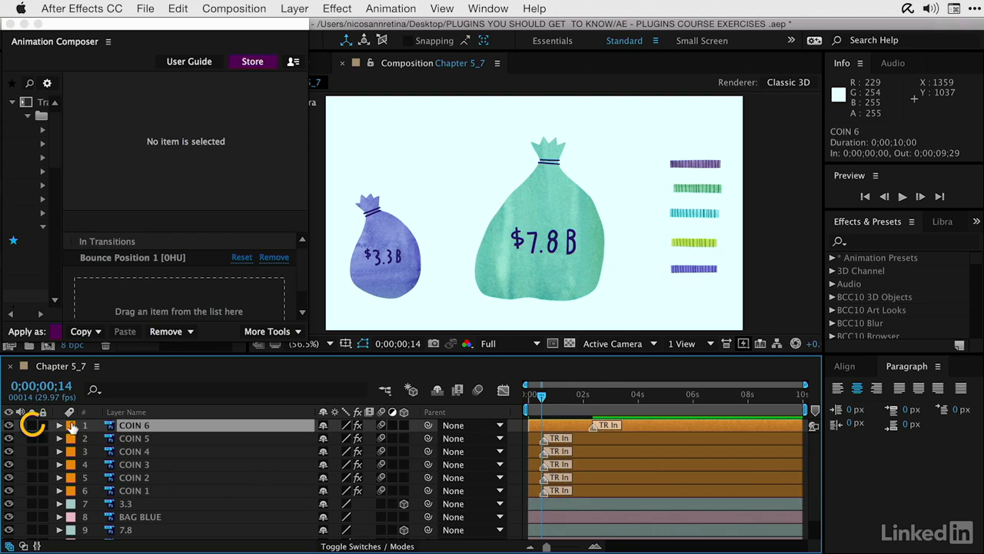
{"action": "left_click", "coordinate": [32, 424]}
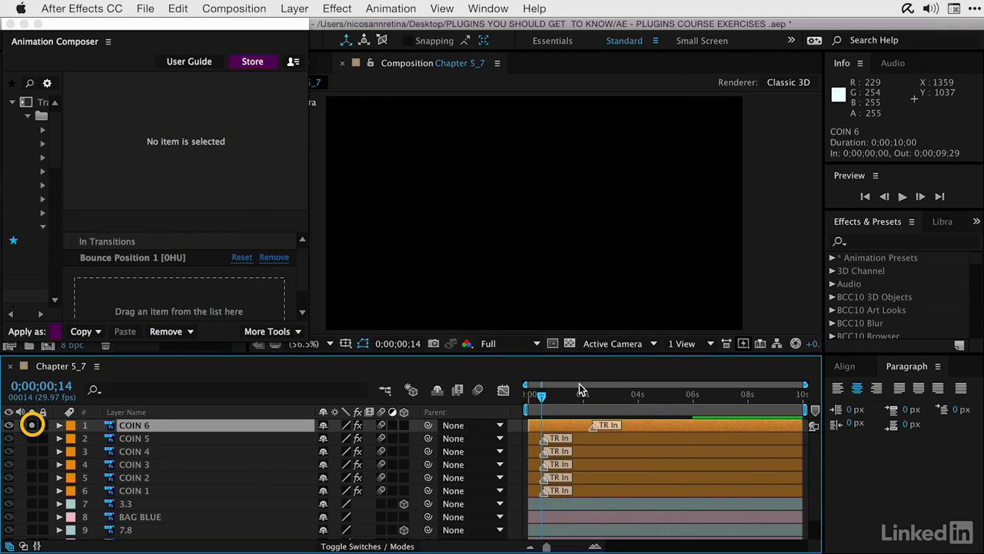
{"action": "left_click_drag", "start_coordinate": [542, 395], "coordinate": [596, 413]}
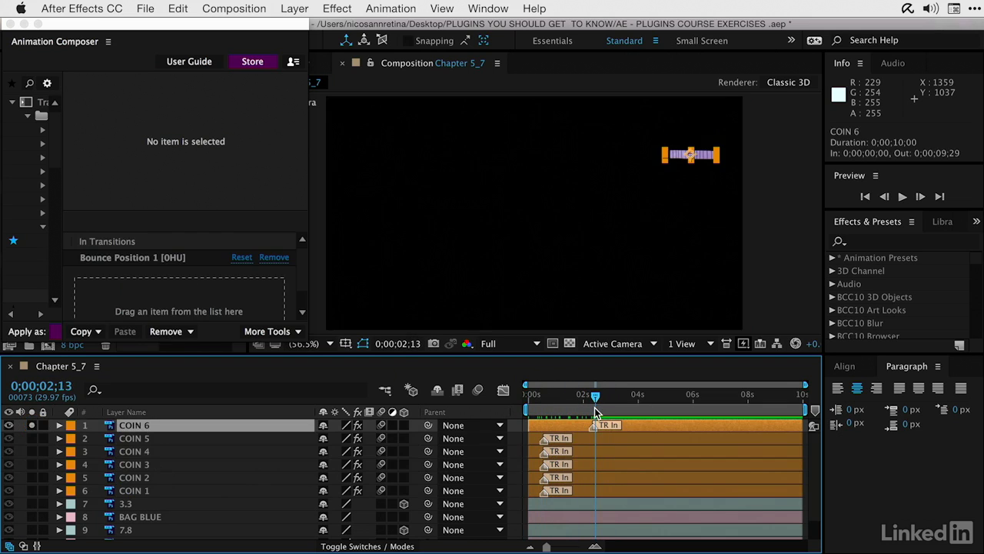
Undo the COIN 6 solo and return its in-transition marker to 0;00;00;17
{"action": "key", "text": "super+z"}
{"action": "left_click_drag", "start_coordinate": [593, 428], "coordinate": [544, 436]}
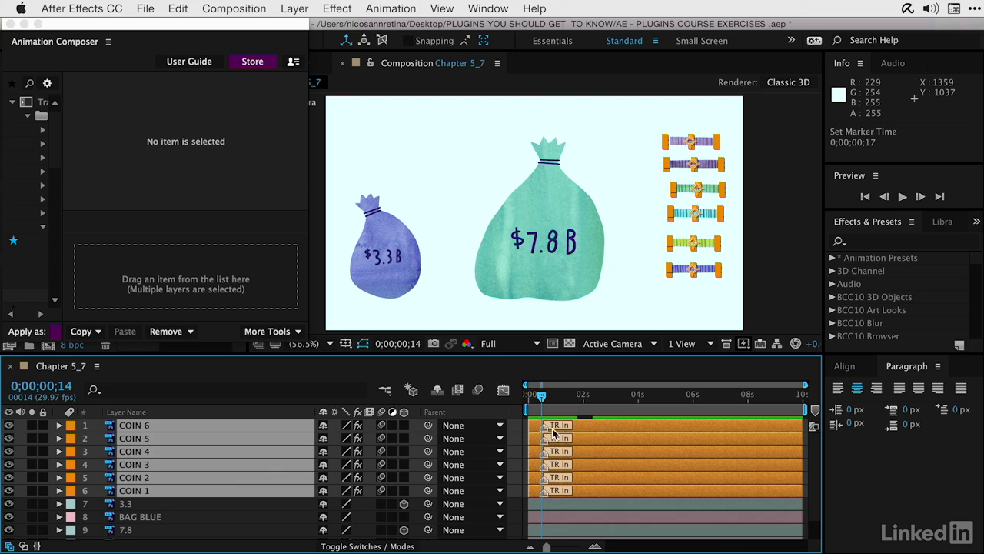
Select layers COIN 1 through COIN 6 again and open the Animation Composer Animation Shifter
{"action": "left_click", "coordinate": [112, 504]}
{"action": "left_click", "coordinate": [114, 492]}
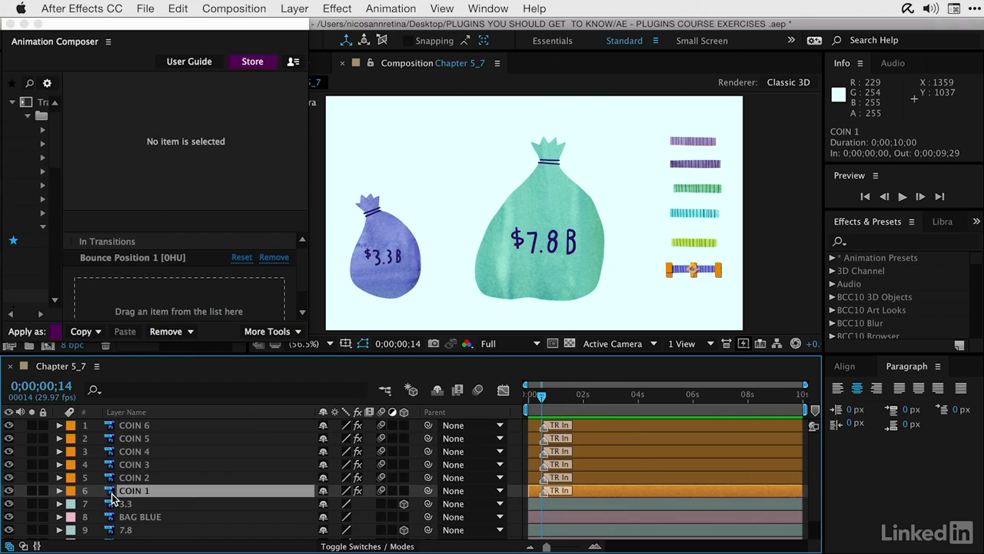
{"action": "left_click", "coordinate": [142, 429], "text": "shift"}
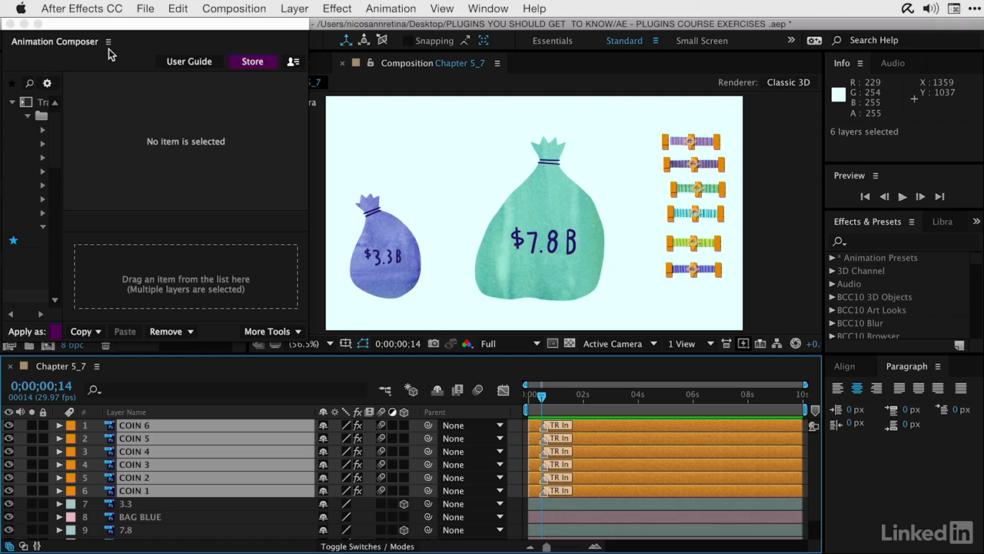
{"action": "left_click", "coordinate": [474, 9]}
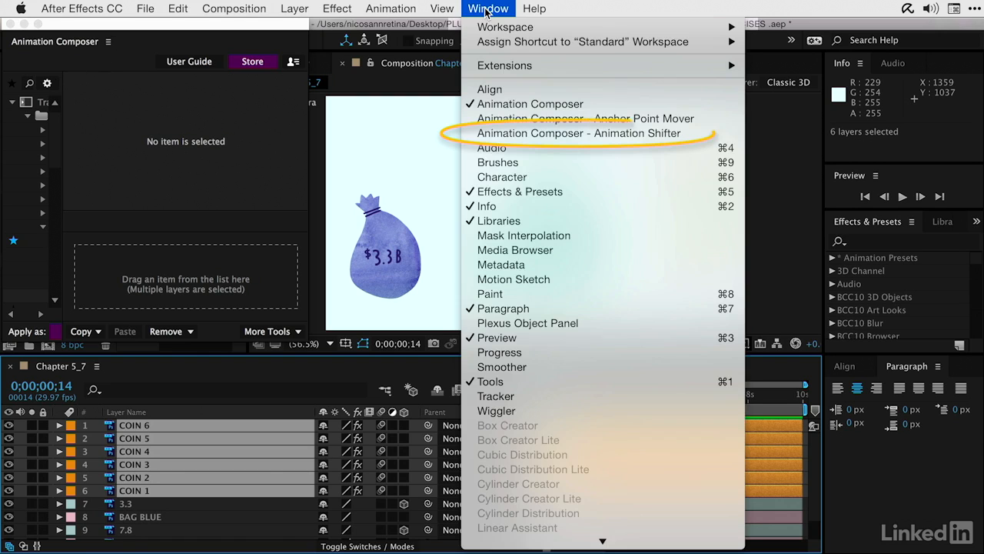
{"action": "left_click", "coordinate": [542, 134]}
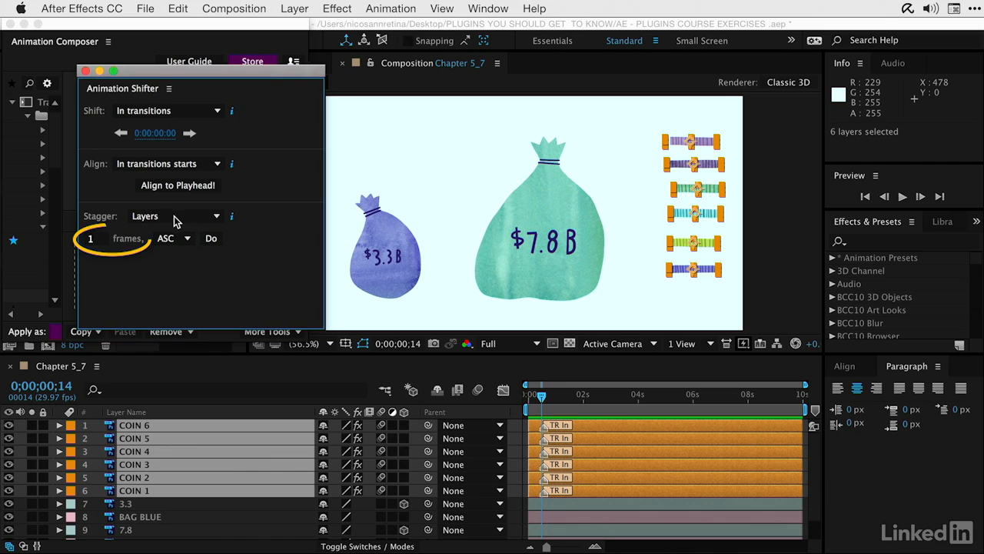
Stagger the selected coin layers by 15 frames in ascending order with the Animation Shifter
{"action": "left_click", "coordinate": [97, 239]}
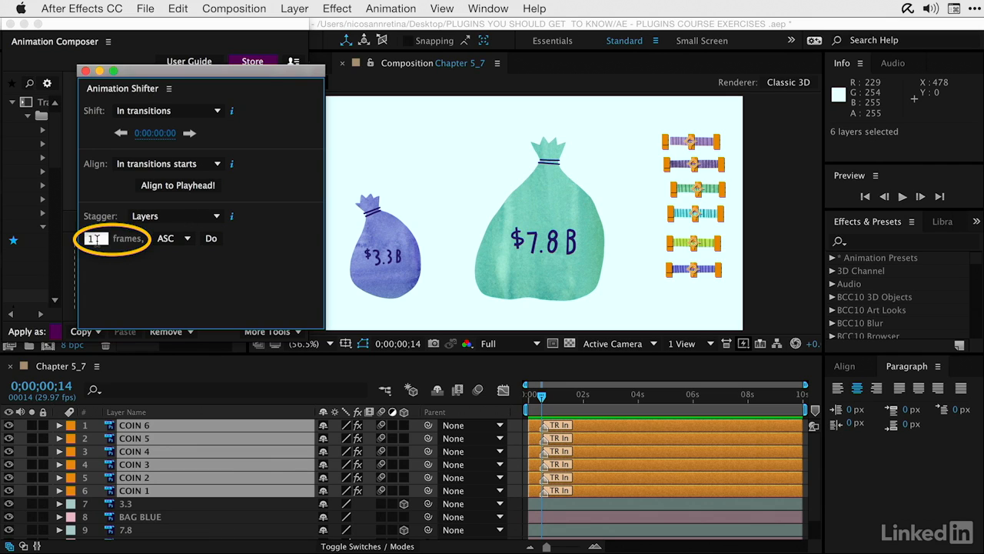
{"action": "type", "text": "5"}
{"action": "left_click", "coordinate": [128, 273]}
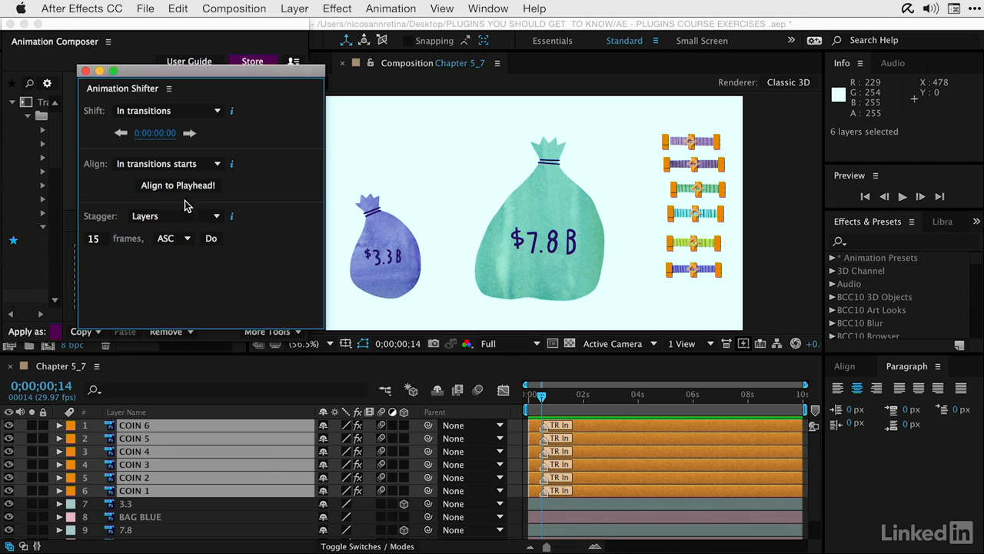
{"action": "left_click", "coordinate": [175, 241]}
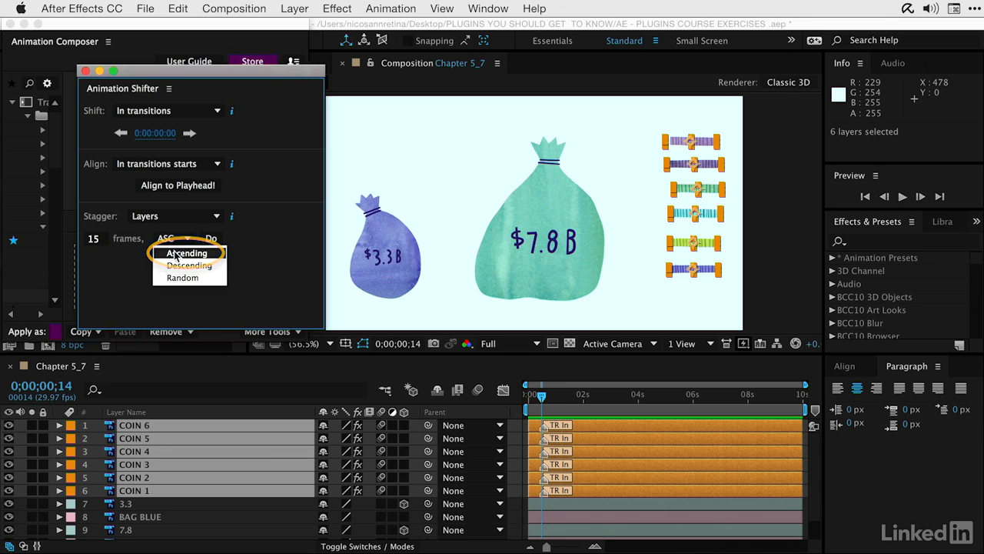
{"action": "left_click", "coordinate": [176, 254]}
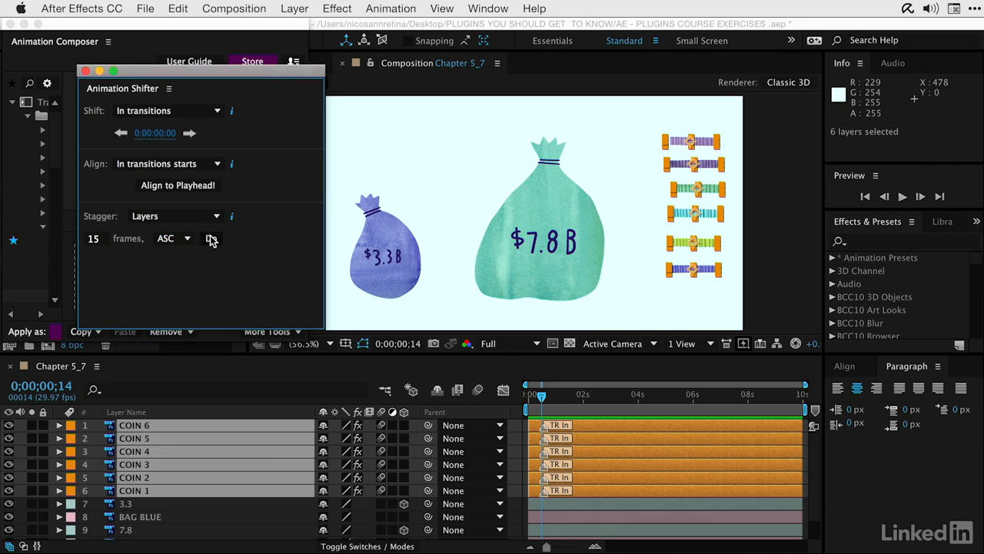
{"action": "left_click", "coordinate": [211, 239]}
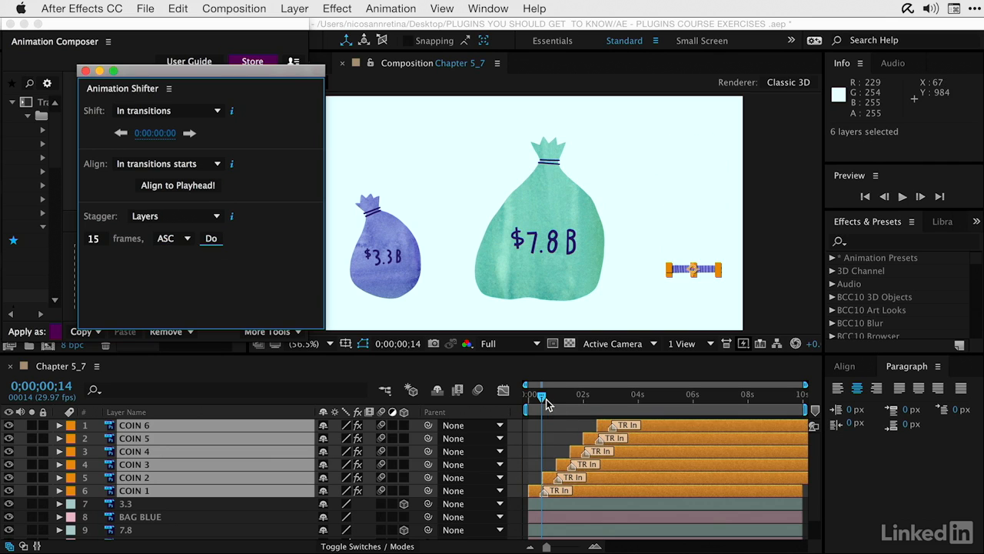
Preview the 15-frame coin stagger from the start of the timeline
{"action": "left_click_drag", "start_coordinate": [543, 400], "coordinate": [529, 404]}
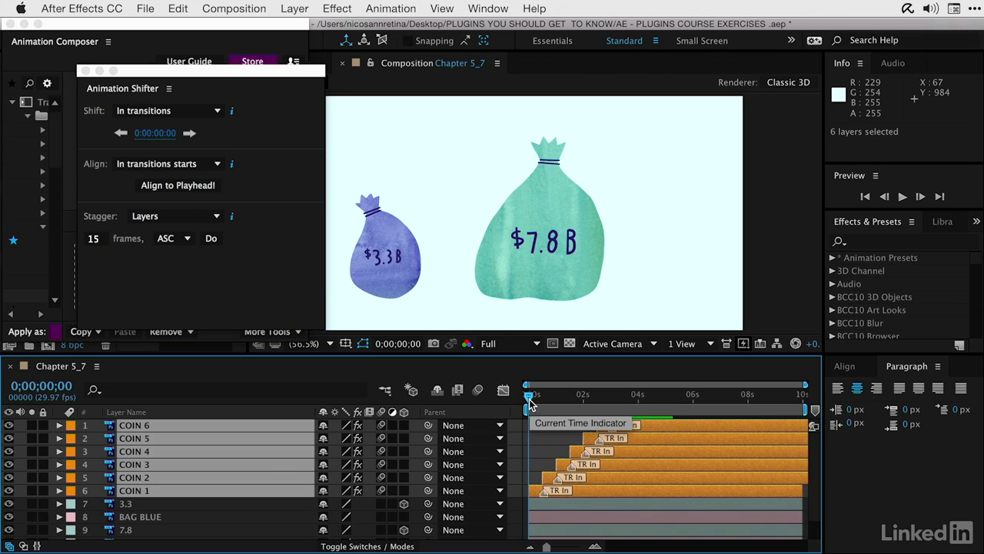
{"action": "key", "text": "space"}
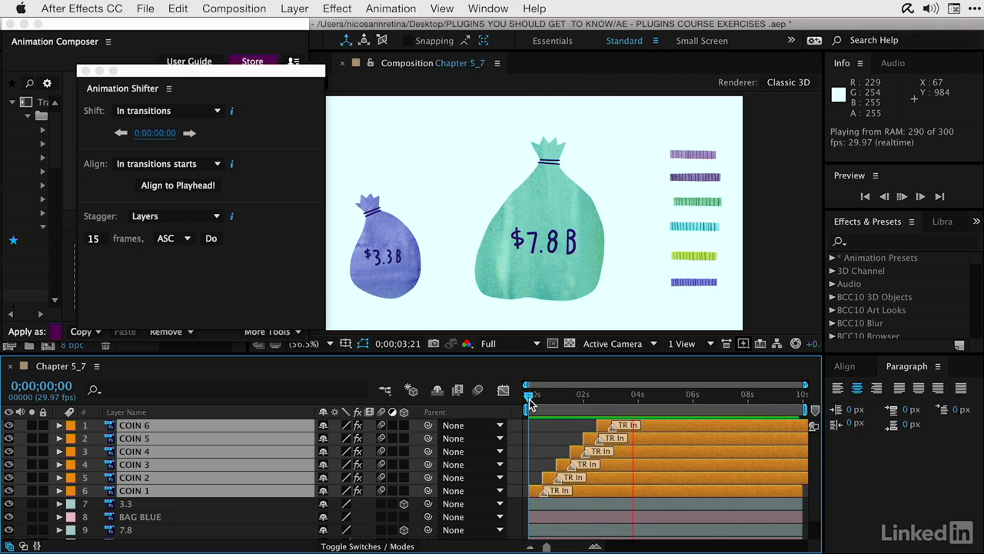
{"action": "key", "text": "space"}
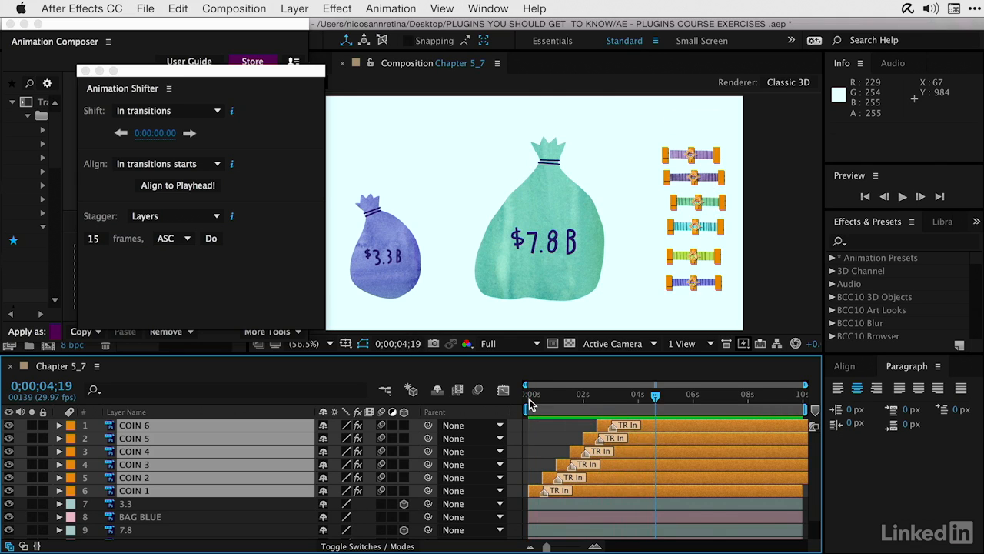
Undo the 15-frame stagger and stagger the coin layers by 7 frames in ascending order instead
{"action": "key", "text": "super+z"}
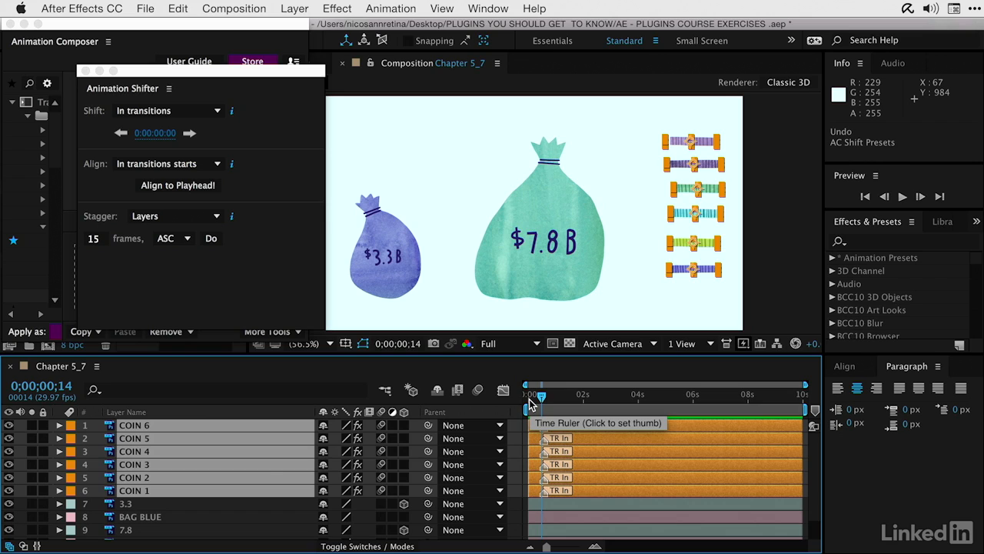
{"action": "left_click", "coordinate": [98, 240]}
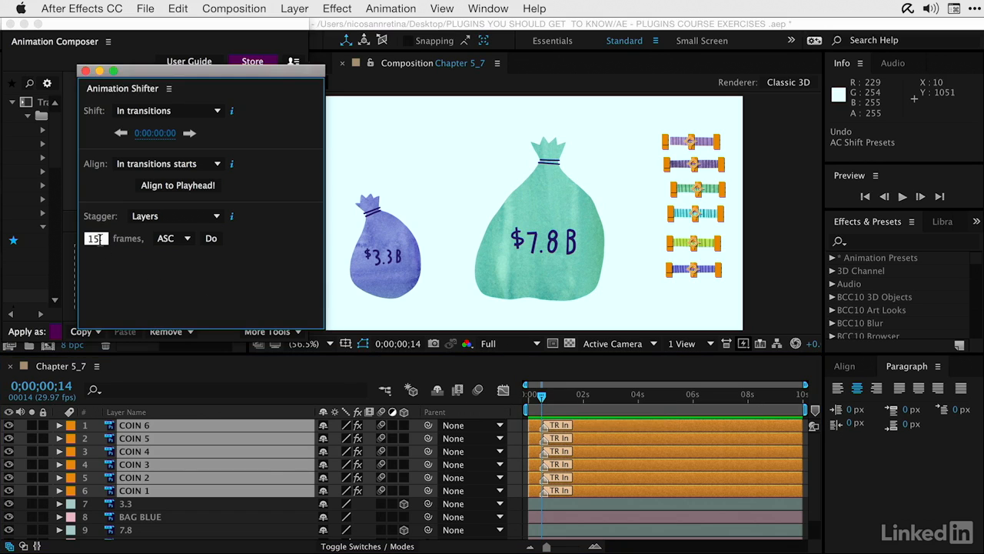
{"action": "type", "text": "7"}
{"action": "left_click", "coordinate": [211, 239]}
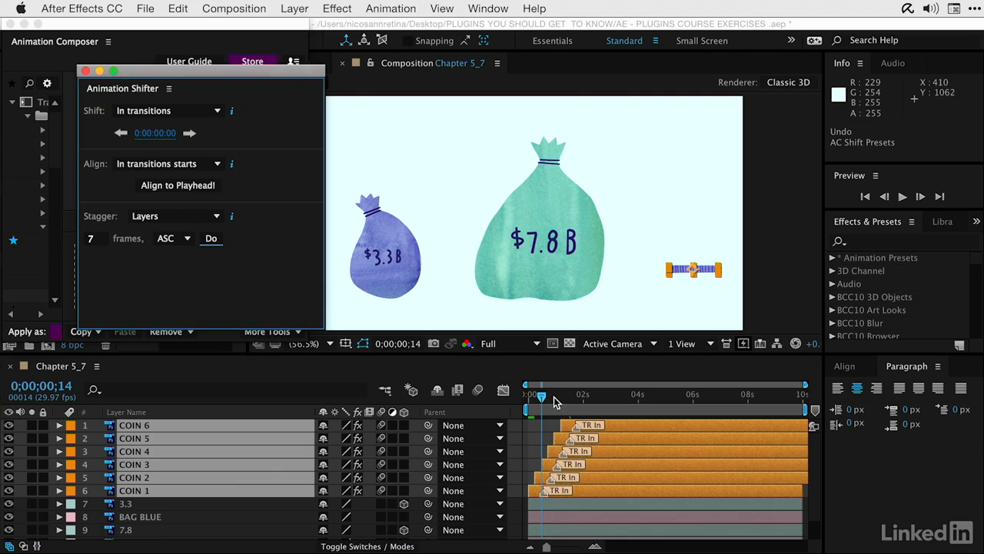
Preview the 7-frame coin stagger from the start of the timeline and close the Animation Shifter
{"action": "left_click", "coordinate": [532, 395]}
{"action": "key", "text": "space"}
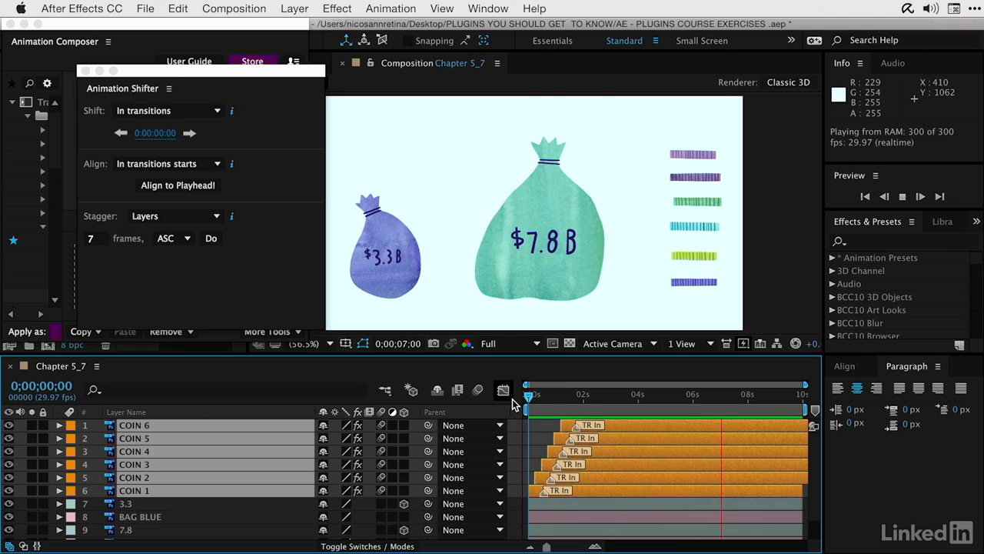
{"action": "key", "text": "space"}
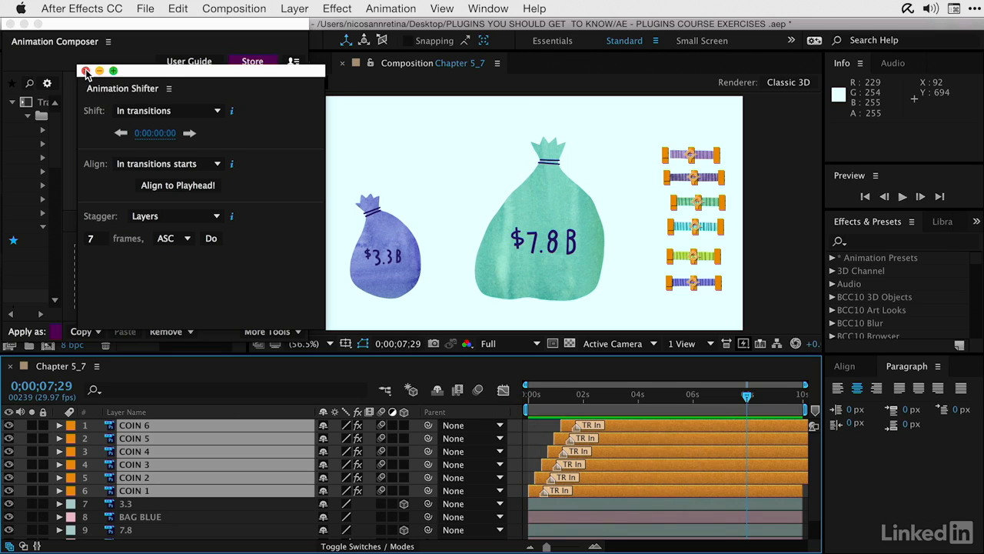
{"action": "left_click", "coordinate": [84, 70]}
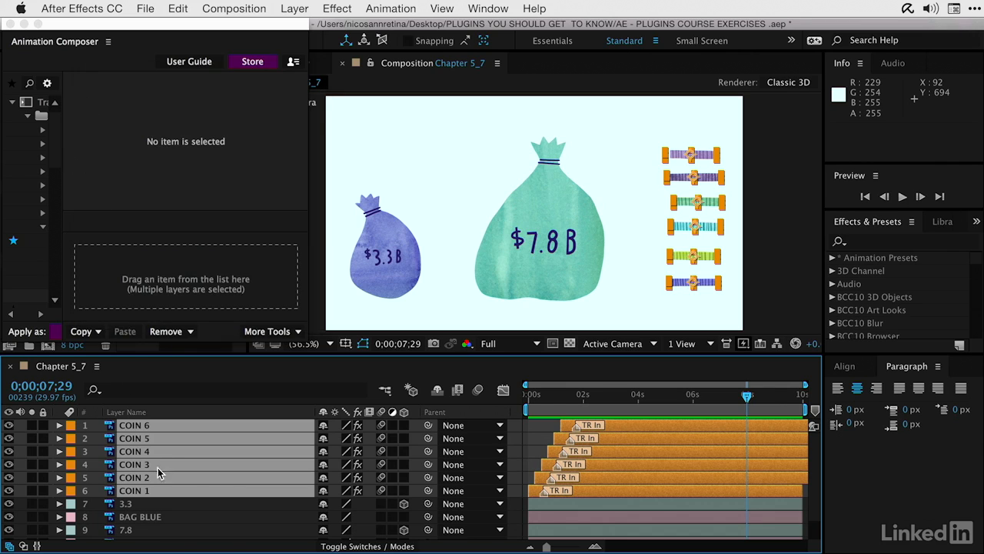
Trim the start of layers 3.3 and BAG BLUE to 0;00;02;10, after the coins have arrived
{"action": "left_click", "coordinate": [150, 517]}
{"action": "left_click", "coordinate": [139, 504], "text": "shift"}
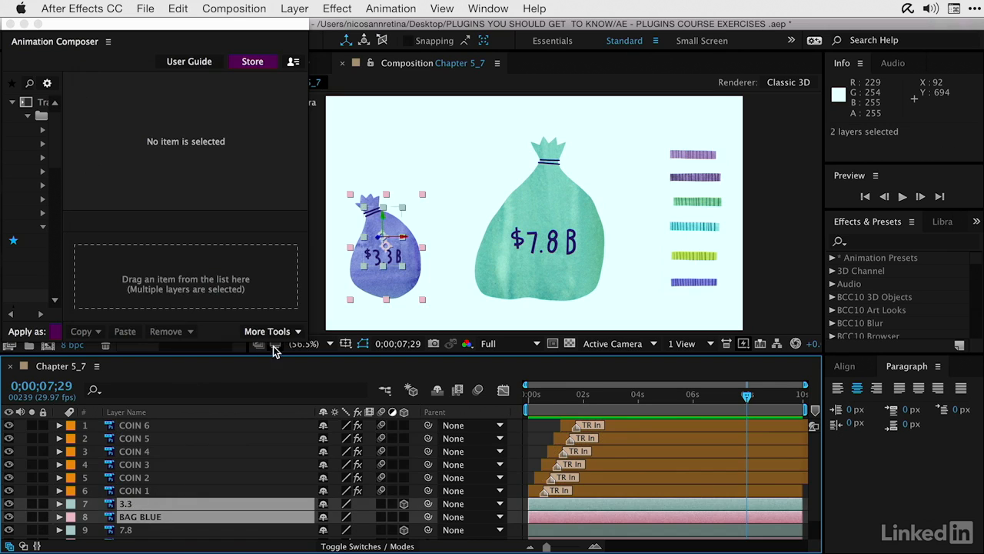
{"action": "left_click", "coordinate": [617, 395]}
{"action": "left_click_drag", "start_coordinate": [627, 399], "coordinate": [592, 402]}
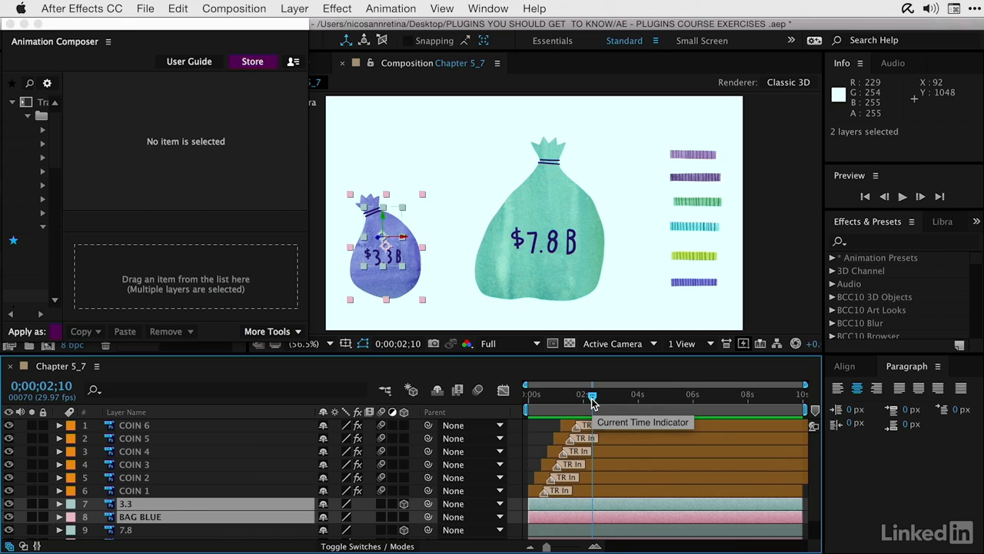
{"action": "key", "text": "alt+bracketleft"}
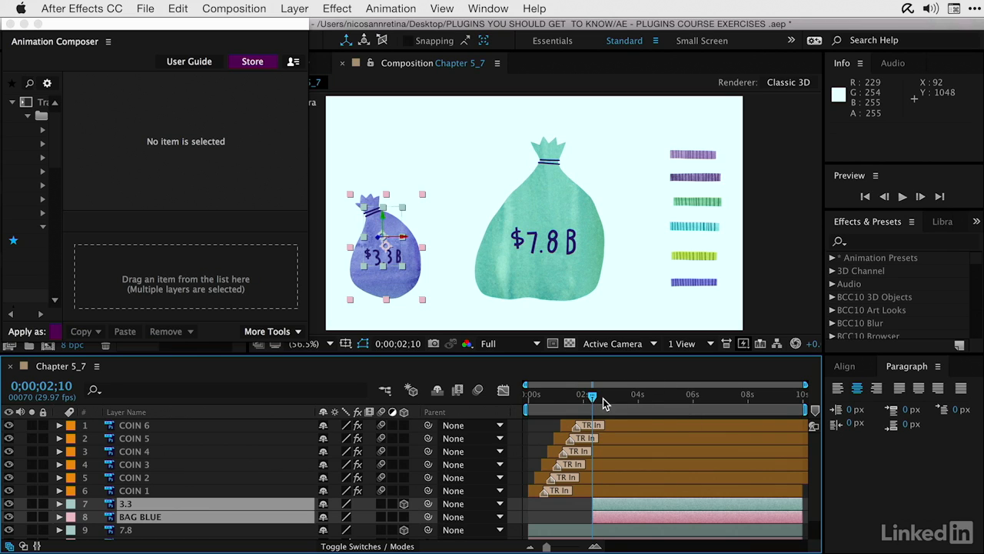
Apply the Bounce Position 3 Bottom transition as an in transition to layers 3.3 and BAG BLUE, and close Animation Composer
{"action": "left_click_drag", "start_coordinate": [119, 33], "coordinate": [216, 35]}
{"action": "left_click_drag", "start_coordinate": [401, 332], "coordinate": [572, 332]}
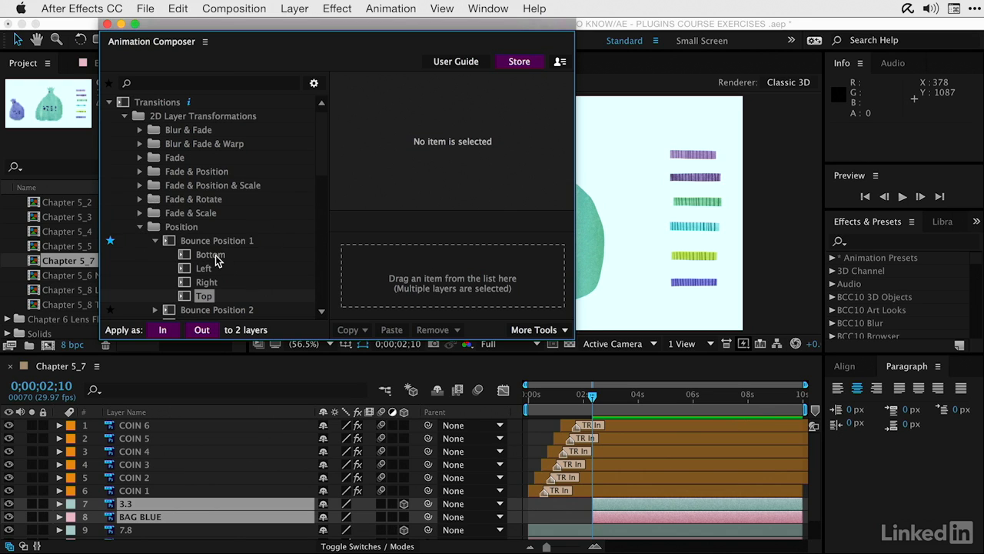
{"action": "left_click", "coordinate": [156, 243]}
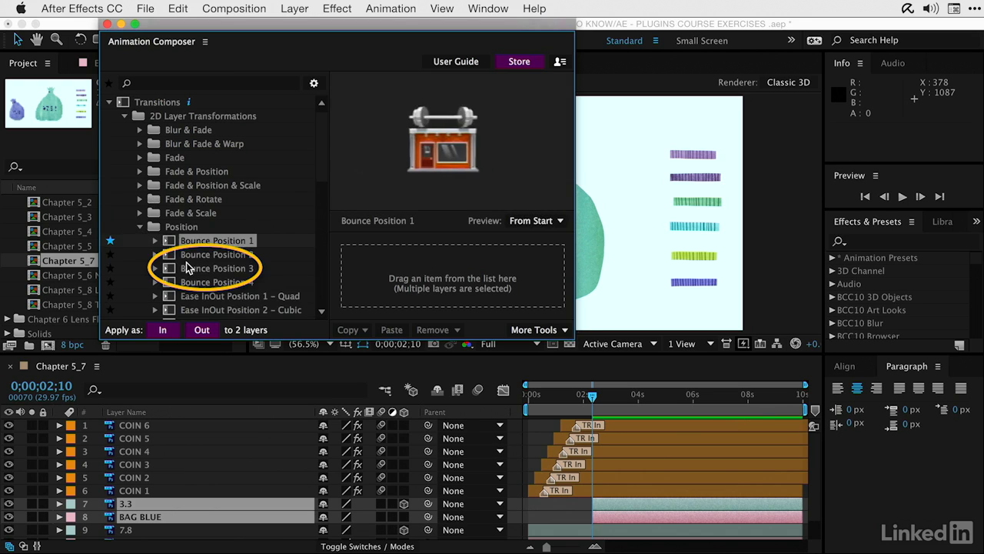
{"action": "left_click", "coordinate": [155, 268]}
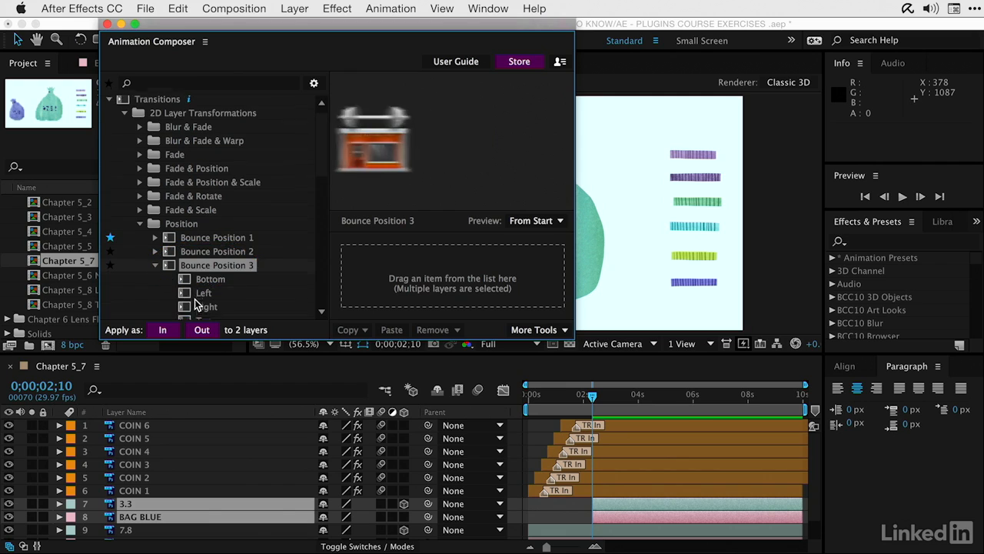
{"action": "scroll", "coordinate": [192, 262], "scroll_direction": "down", "scroll_amount": 2}
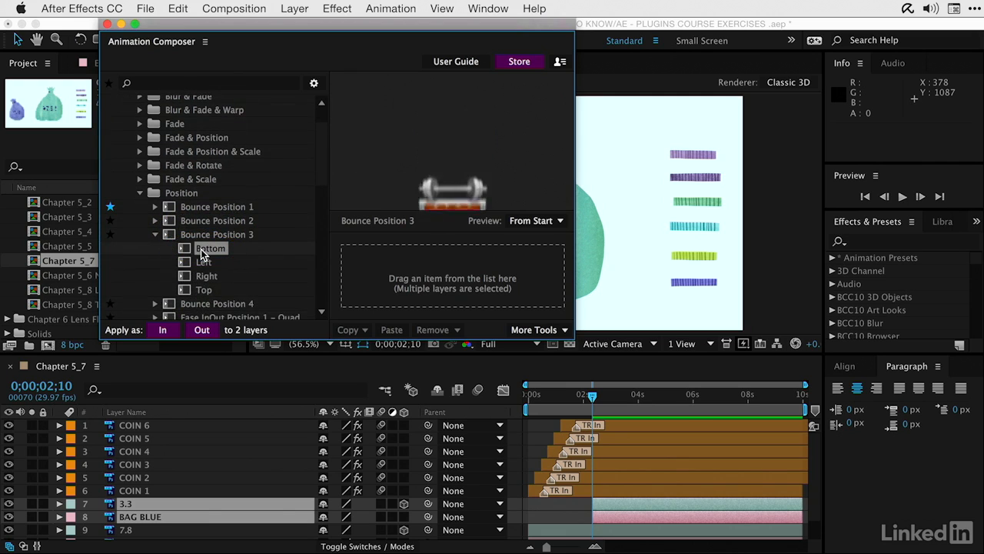
{"action": "left_click_drag", "start_coordinate": [202, 254], "coordinate": [406, 285]}
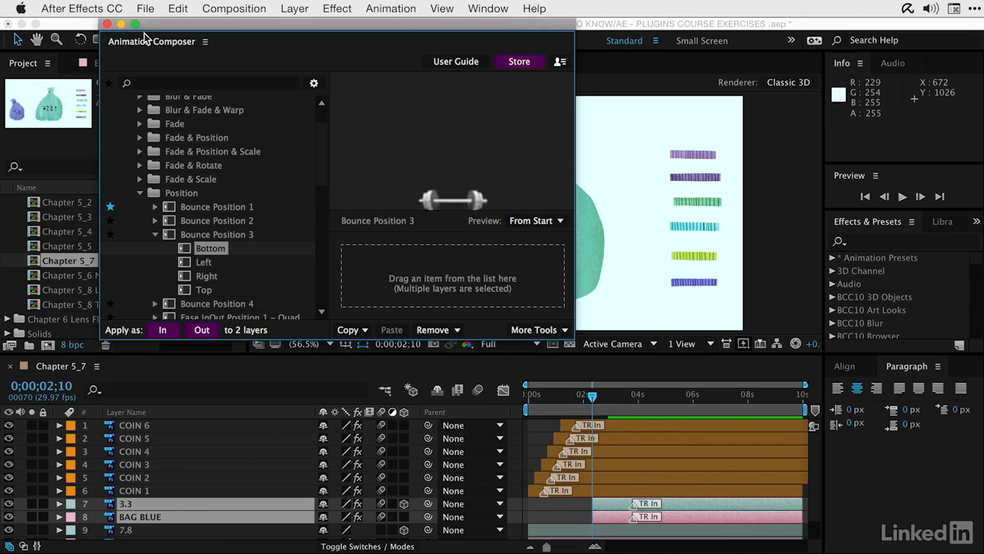
{"action": "left_click", "coordinate": [108, 26]}
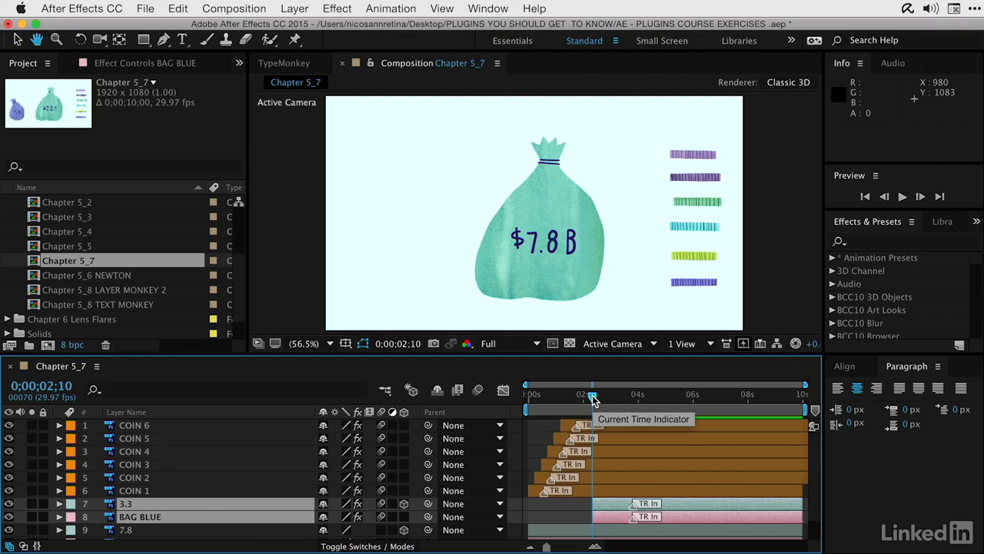
Preview the blue bag's bounce and move the in-transition markers of 3.3 and BAG BLUE to about 0;00;03;02
{"action": "key", "text": "space"}
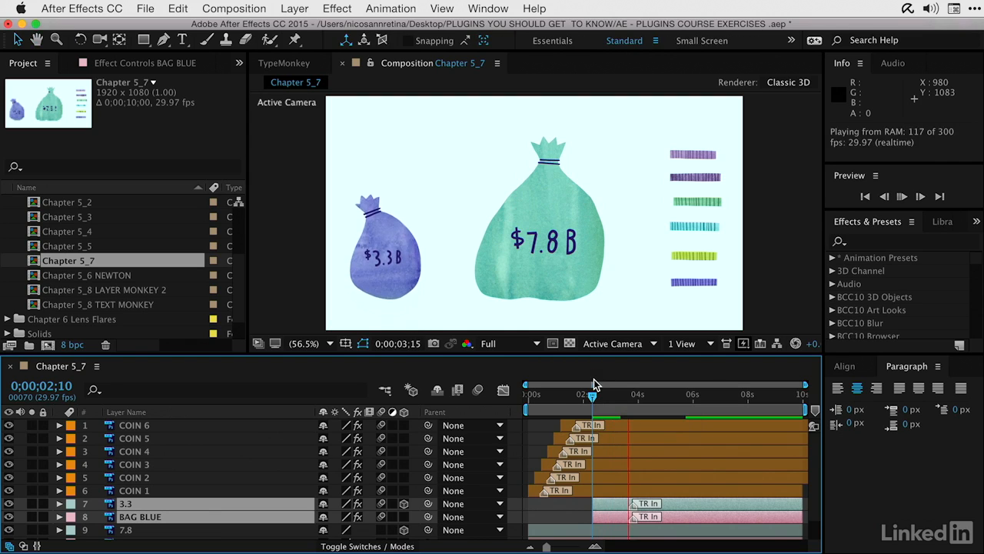
{"action": "left_click", "coordinate": [593, 397]}
{"action": "left_click_drag", "start_coordinate": [592, 397], "coordinate": [612, 397]}
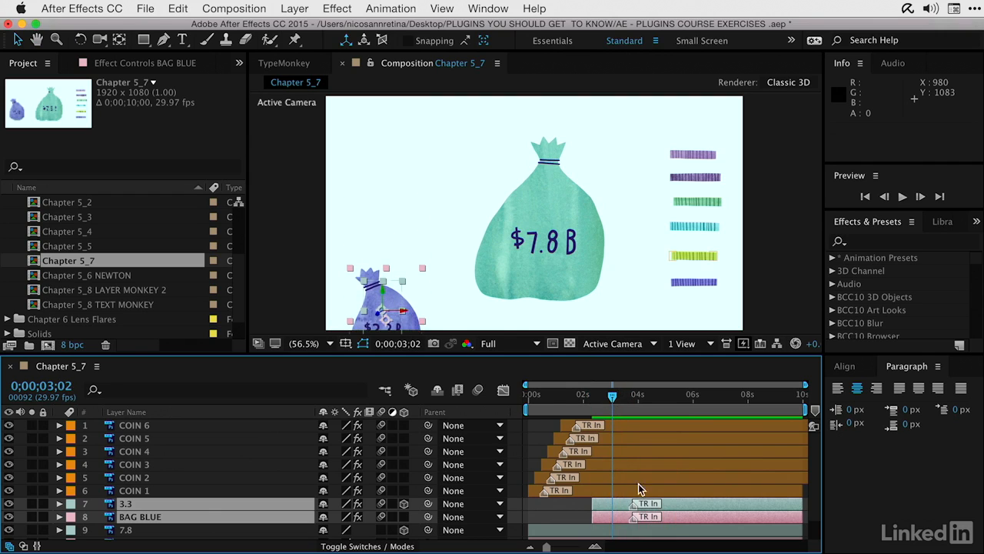
{"action": "left_click_drag", "start_coordinate": [635, 507], "coordinate": [615, 513]}
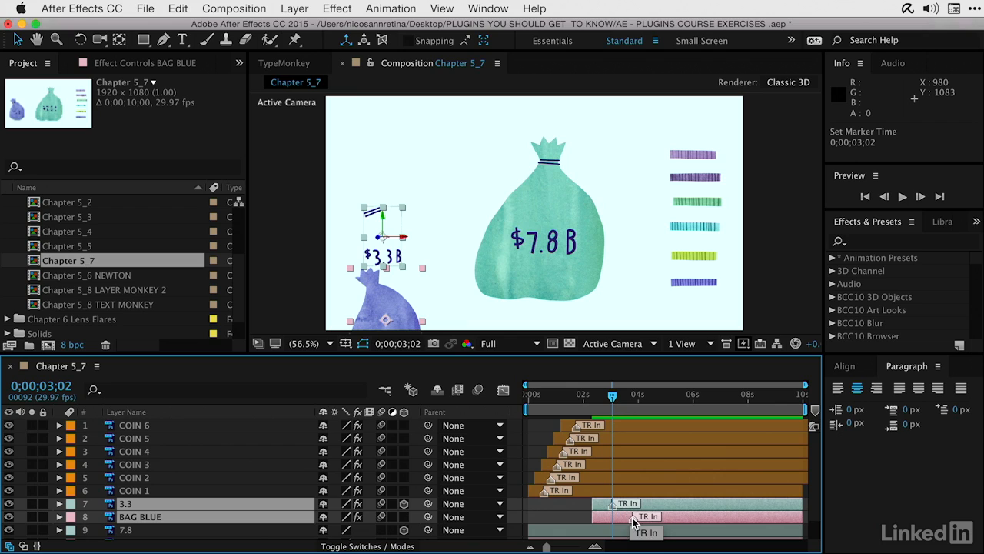
{"action": "left_click_drag", "start_coordinate": [632, 517], "coordinate": [613, 523]}
Preview the retimed blue bag bounce together with the coins from 0;00;01;07
{"action": "left_click", "coordinate": [563, 395]}
{"action": "key", "text": "space"}
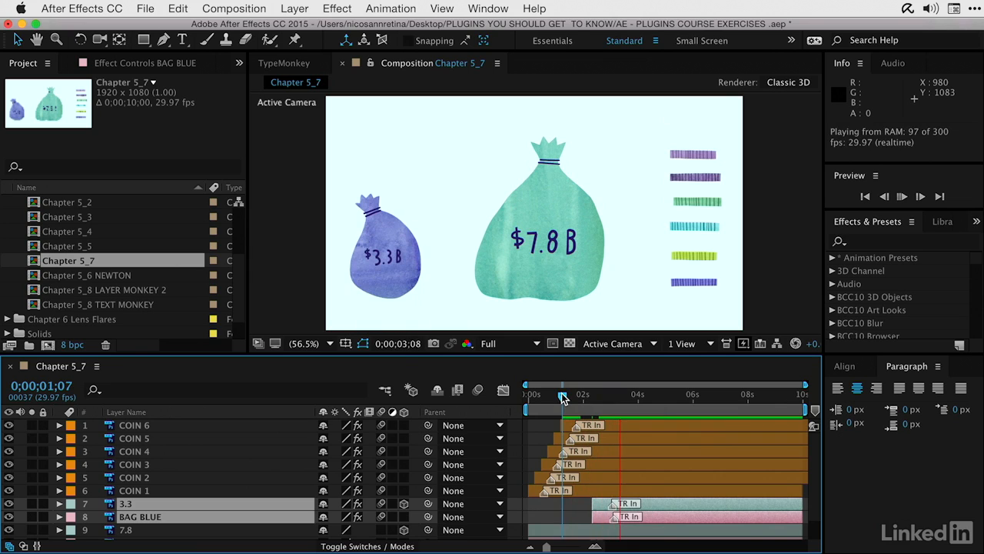
{"action": "key", "text": "space"}
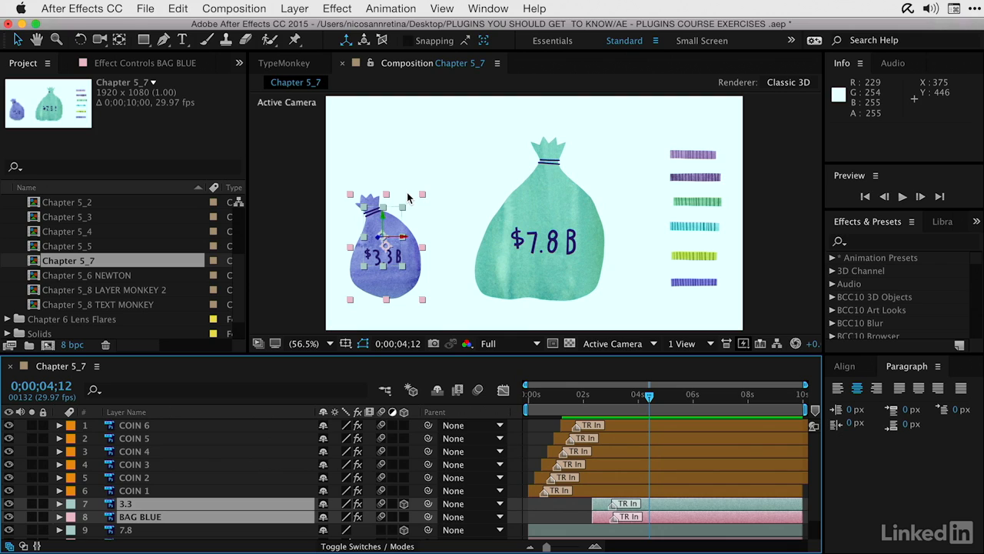
Select layer 7.8 and open Animation Composer, placing it clear of the green bag's value
{"action": "scroll", "coordinate": [163, 451], "scroll_direction": "down", "scroll_amount": 2}
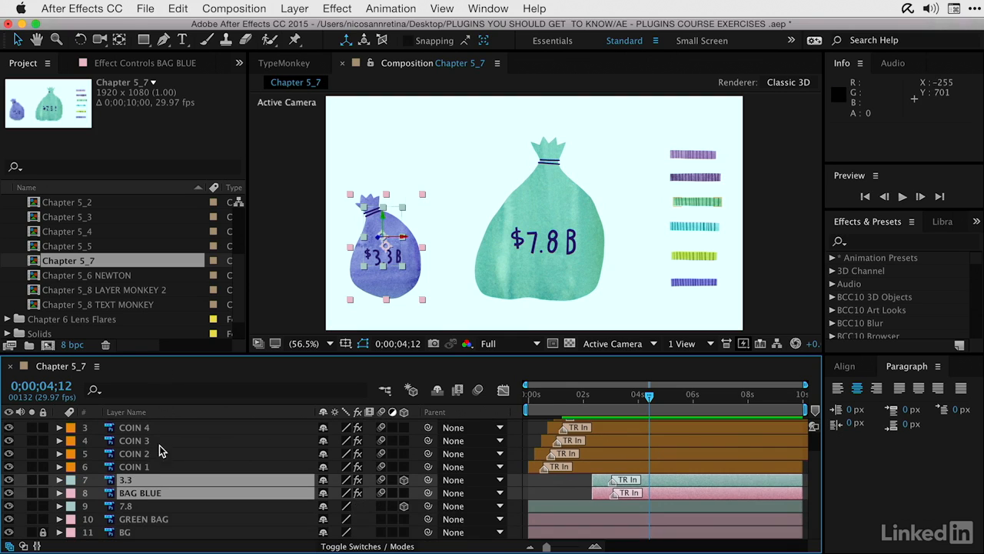
{"action": "left_click", "coordinate": [128, 507]}
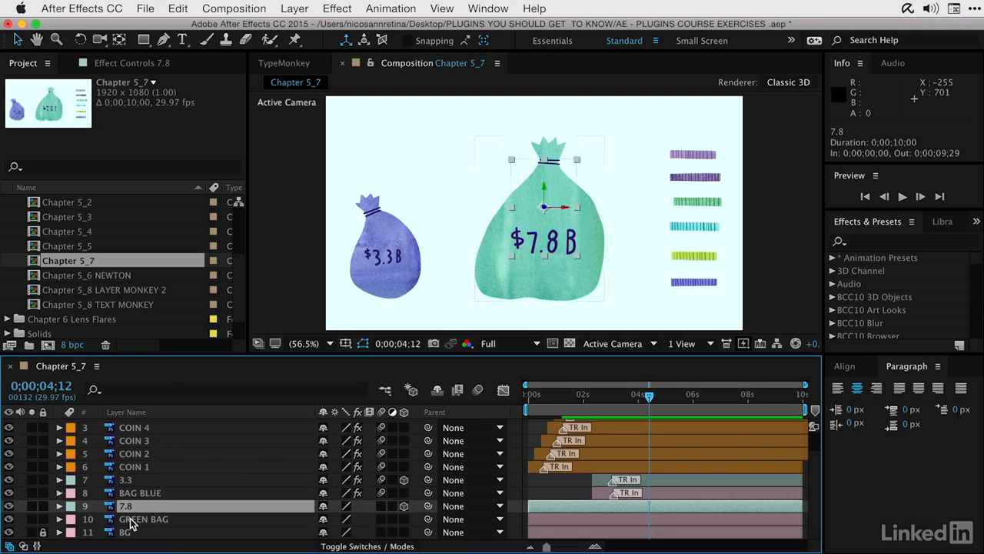
{"action": "left_click", "coordinate": [474, 8]}
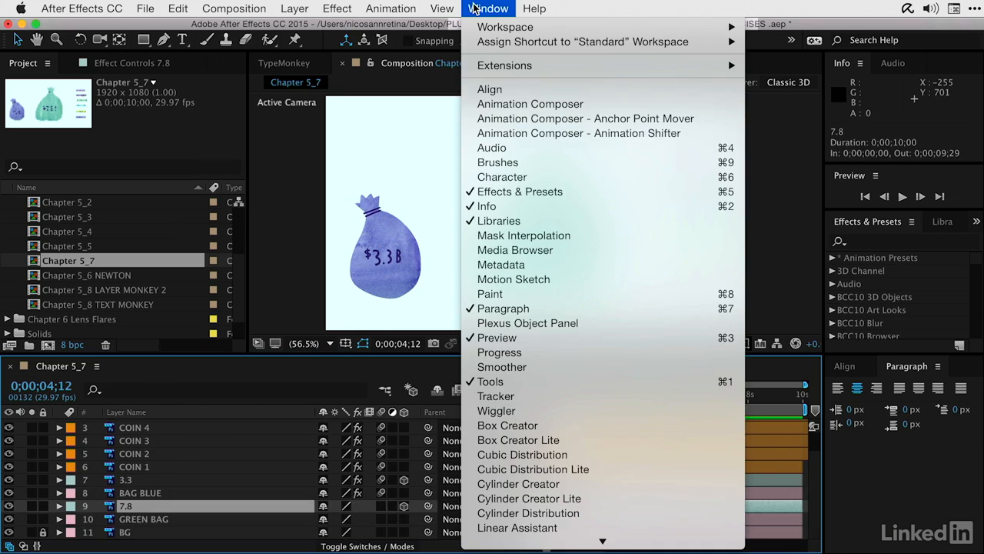
{"action": "left_click", "coordinate": [500, 105]}
{"action": "left_click_drag", "start_coordinate": [251, 29], "coordinate": [172, 30]}
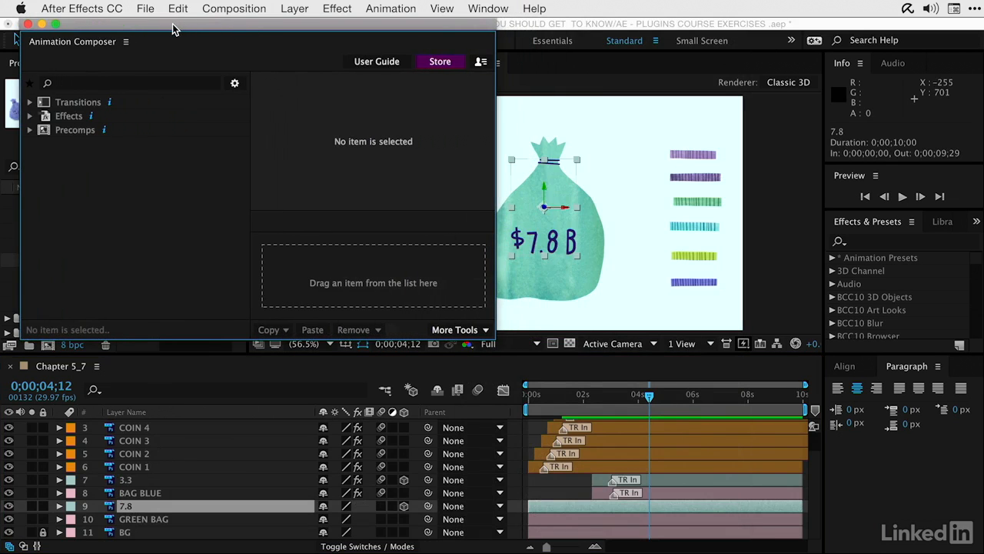
Preview Bounce Position & Rotate & Scale 1 and 3 and Ease Position & Rotate & Scale 1 among the 2D layer transitions
{"action": "left_click", "coordinate": [30, 103]}
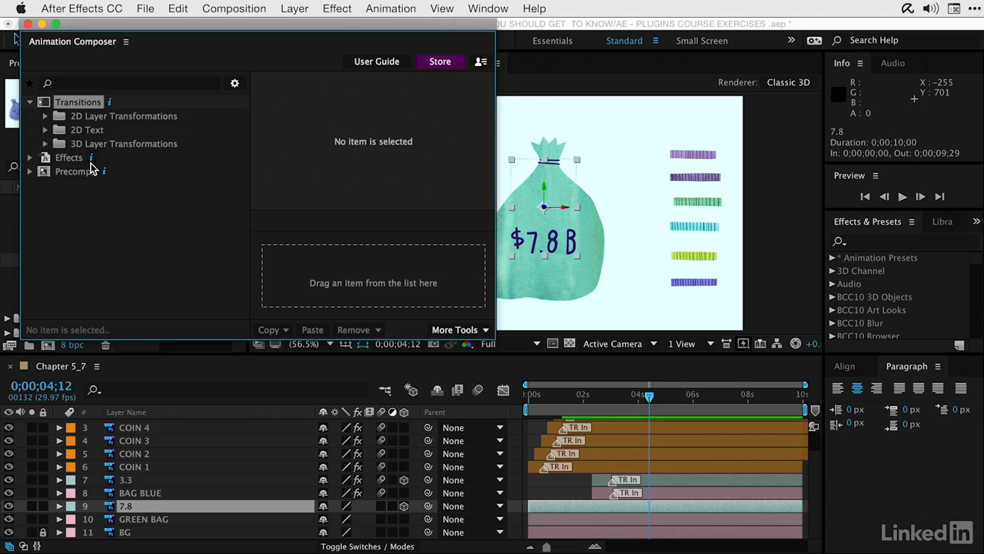
{"action": "left_click", "coordinate": [45, 116]}
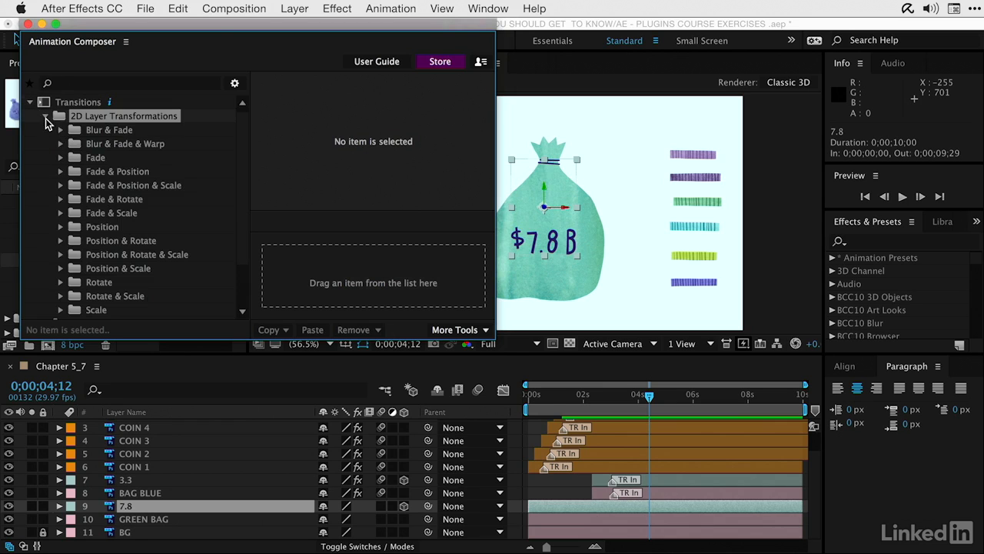
{"action": "scroll", "coordinate": [85, 213], "scroll_direction": "down", "scroll_amount": 1}
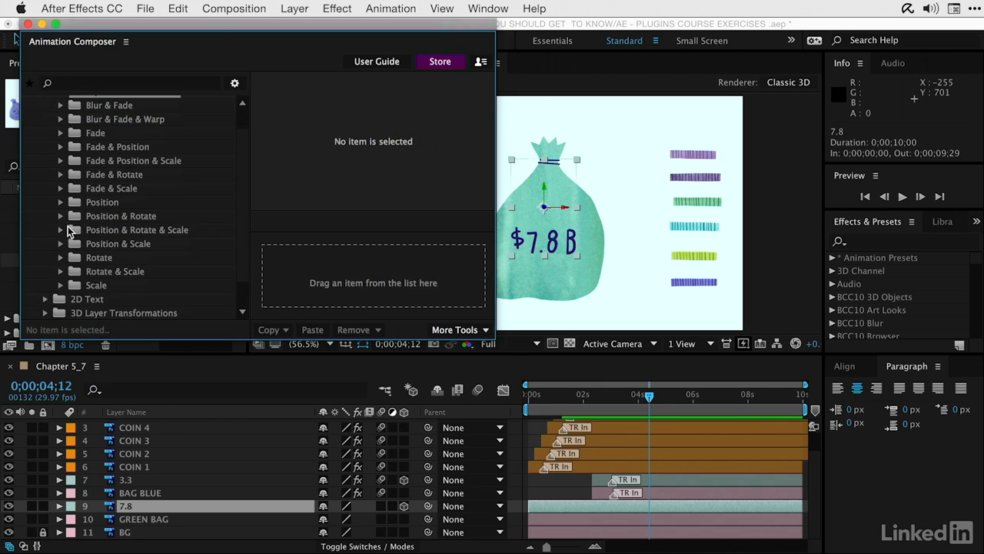
{"action": "left_click", "coordinate": [60, 230]}
{"action": "left_click", "coordinate": [97, 243]}
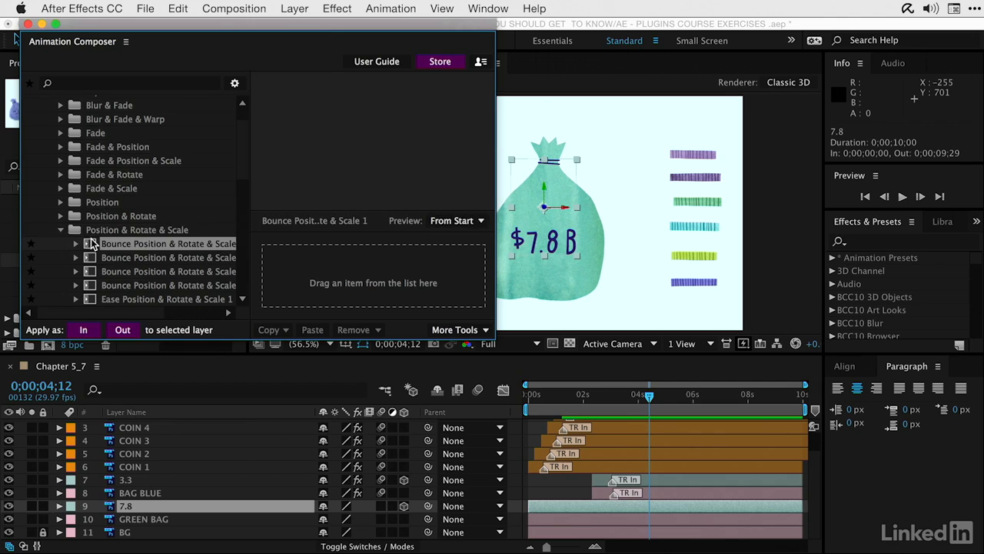
{"action": "left_click", "coordinate": [91, 270]}
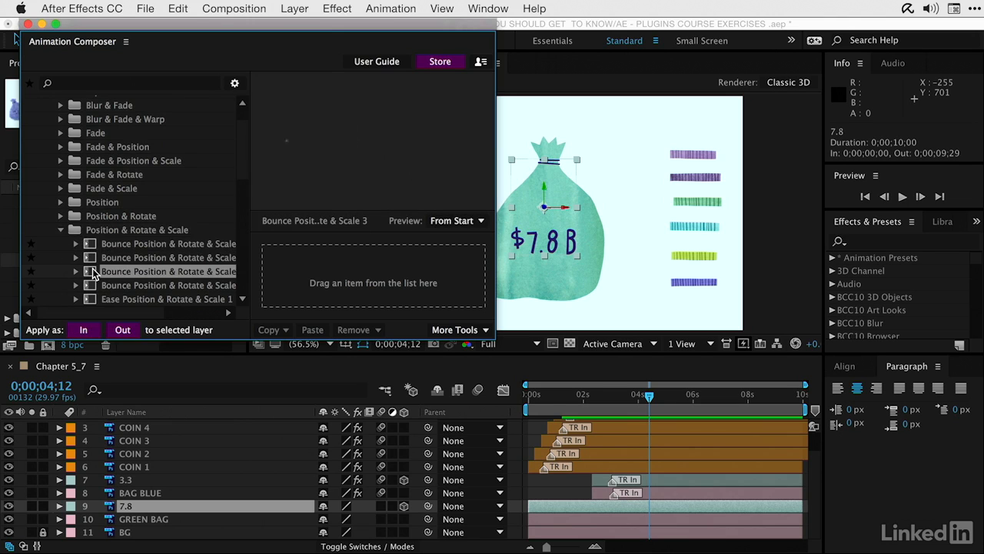
{"action": "scroll", "coordinate": [107, 281], "scroll_direction": "down", "scroll_amount": 1}
{"action": "scroll", "coordinate": [109, 283], "scroll_direction": "down", "scroll_amount": 1}
{"action": "left_click", "coordinate": [109, 281]}
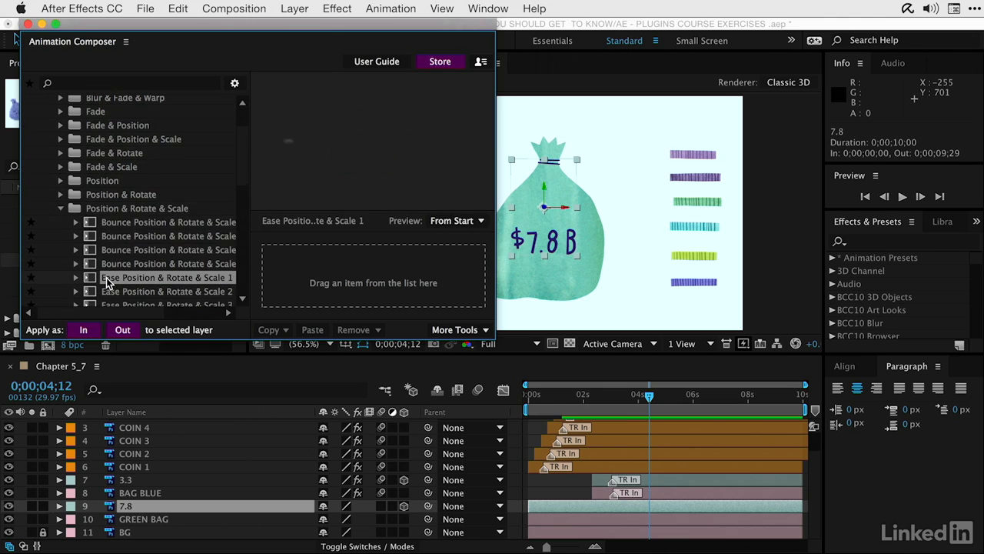
{"action": "left_click", "coordinate": [59, 208]}
Browse the Precomps library down to the Lower Thirds of Simple Style 4 in Titles & Lower Thirds
{"action": "scroll", "coordinate": [60, 196], "scroll_direction": "down", "scroll_amount": 1}
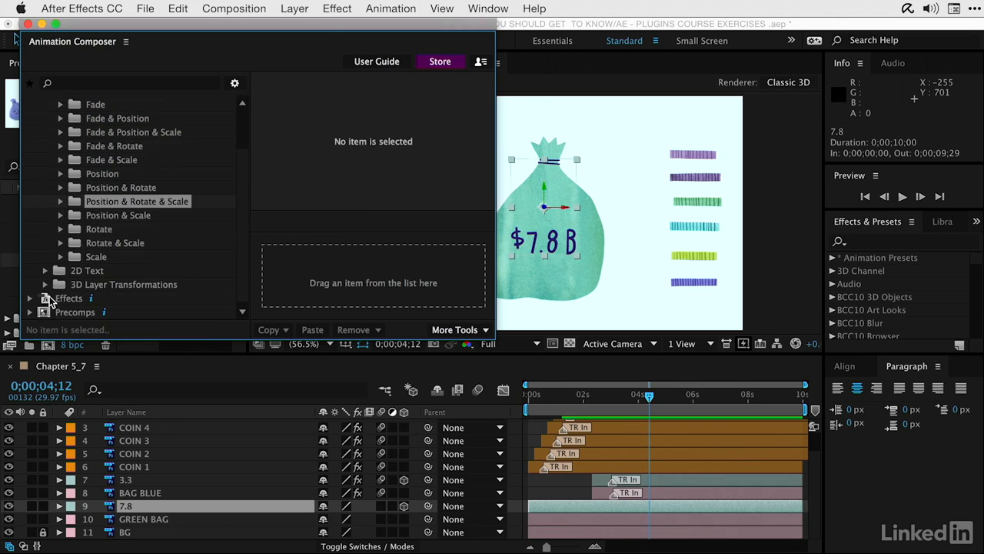
{"action": "left_click", "coordinate": [44, 313]}
{"action": "scroll", "coordinate": [52, 307], "scroll_direction": "down", "scroll_amount": 4}
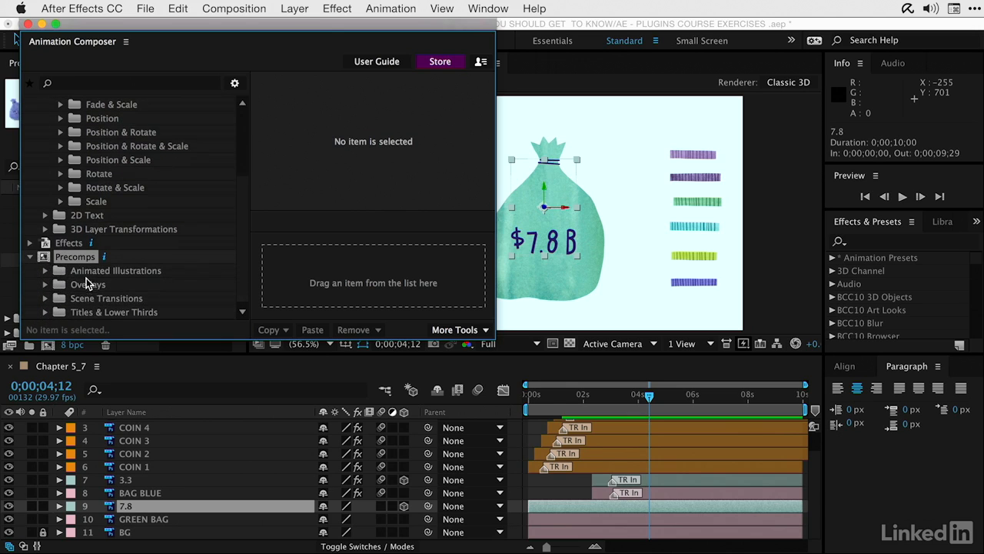
{"action": "left_click", "coordinate": [89, 313]}
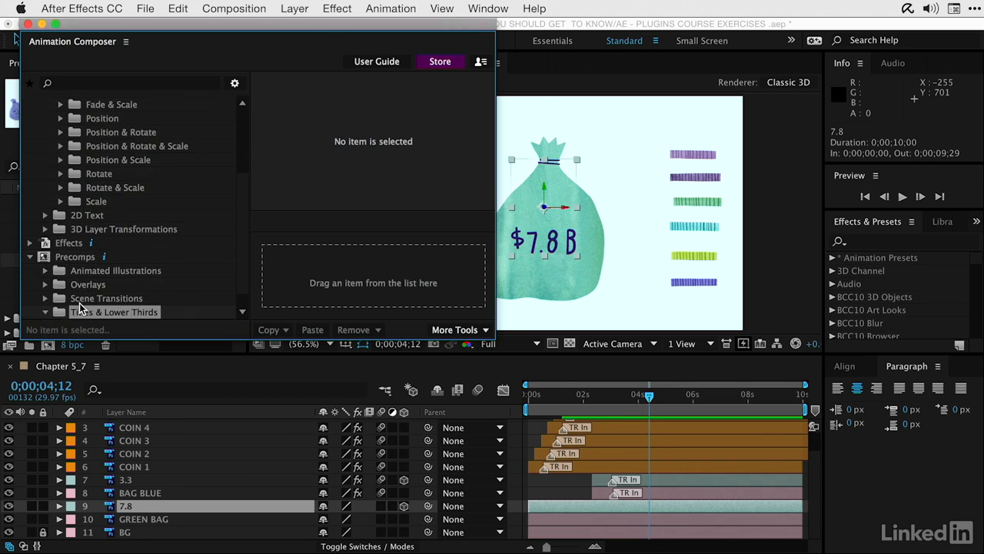
{"action": "scroll", "coordinate": [80, 307], "scroll_direction": "down", "scroll_amount": 1}
{"action": "left_click", "coordinate": [91, 311]}
{"action": "left_click", "coordinate": [55, 316]}
{"action": "scroll", "coordinate": [76, 304], "scroll_direction": "down", "scroll_amount": 3}
{"action": "left_click", "coordinate": [117, 285]}
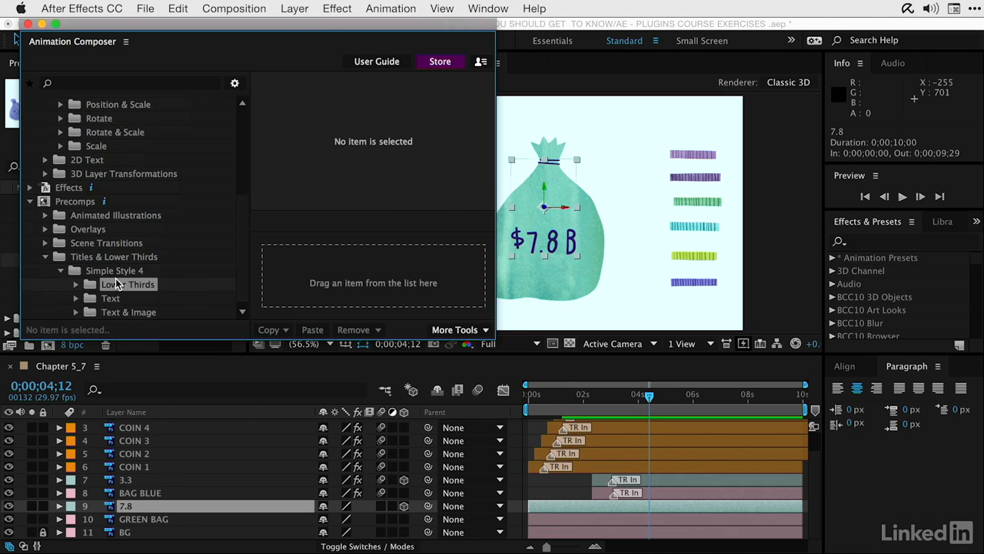
{"action": "left_click", "coordinate": [77, 285]}
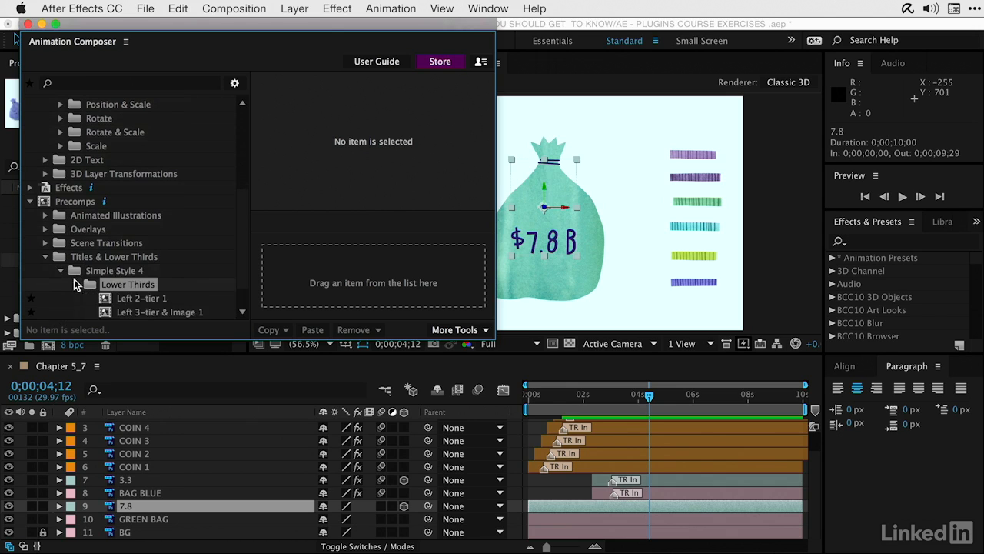
Preview the Left 2-tier 1 and Left 3-tier & Image 1 lower thirds
{"action": "left_click", "coordinate": [127, 300]}
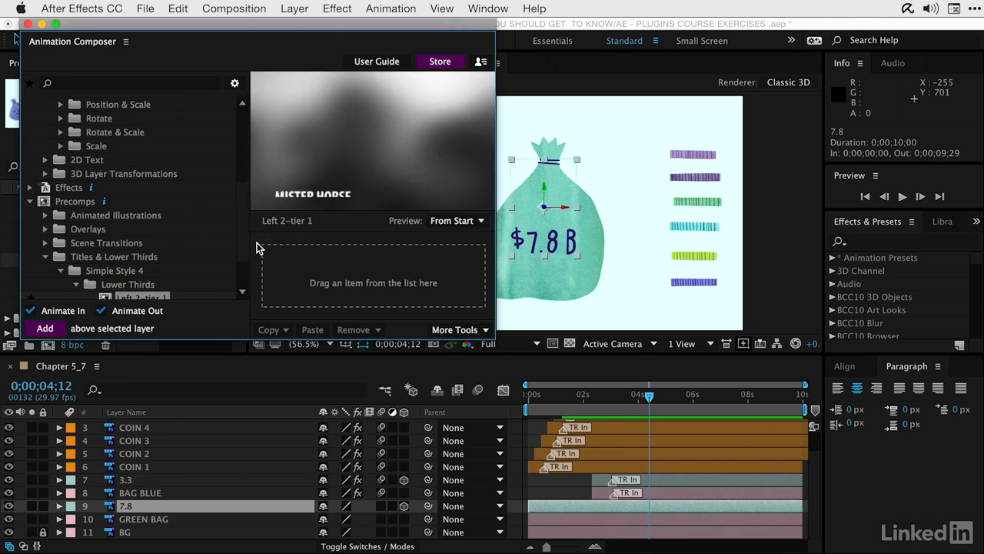
{"action": "scroll", "coordinate": [153, 288], "scroll_direction": "down", "scroll_amount": 3}
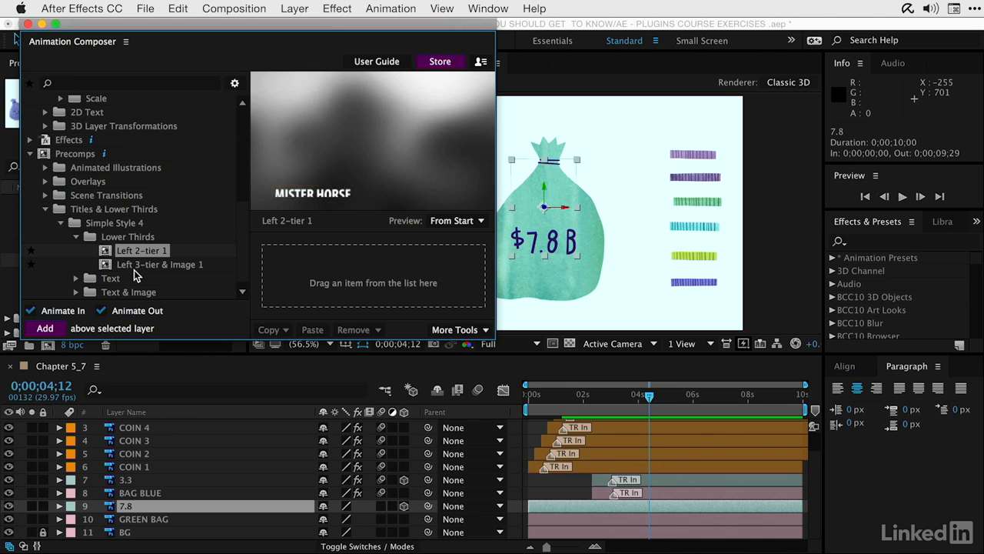
{"action": "left_click", "coordinate": [161, 265]}
{"action": "scroll", "coordinate": [165, 269], "scroll_direction": "up", "scroll_amount": 1}
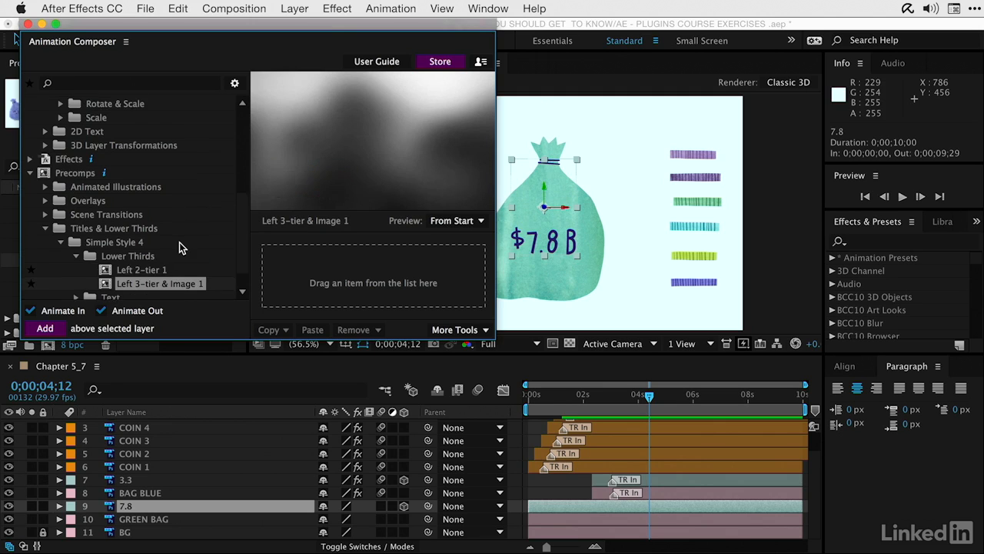
{"action": "scroll", "coordinate": [179, 245], "scroll_direction": "down", "scroll_amount": 1}
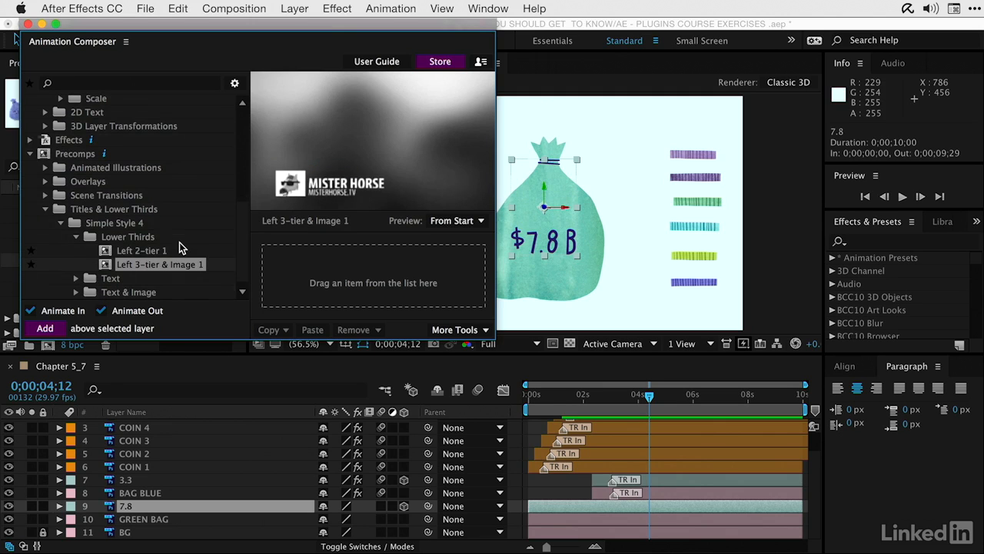
Collapse the Lower Thirds folder and preview the Text & Image 7-placeholder precomp of Simple Style 4
{"action": "left_click", "coordinate": [78, 236]}
{"action": "scroll", "coordinate": [76, 240], "scroll_direction": "up", "scroll_amount": 1}
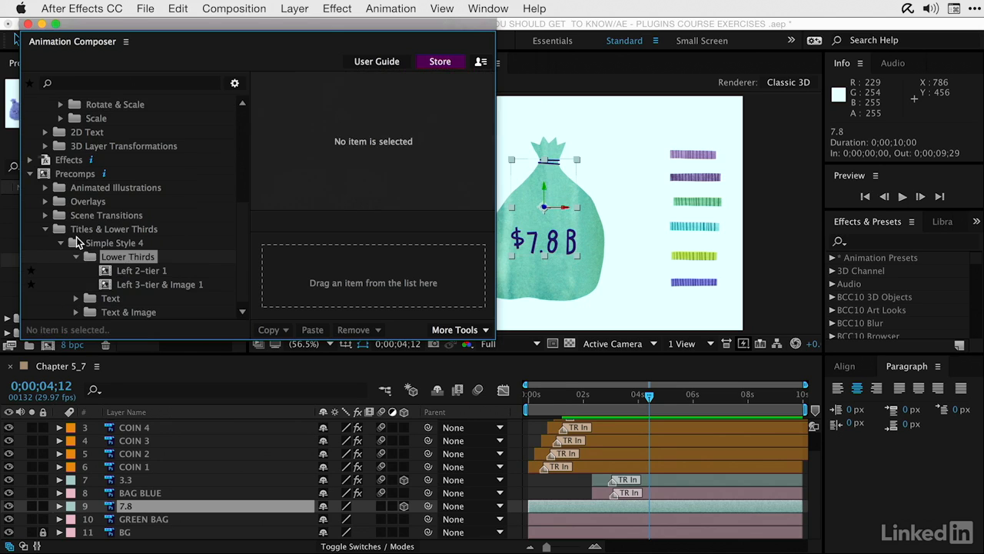
{"action": "left_click", "coordinate": [76, 257]}
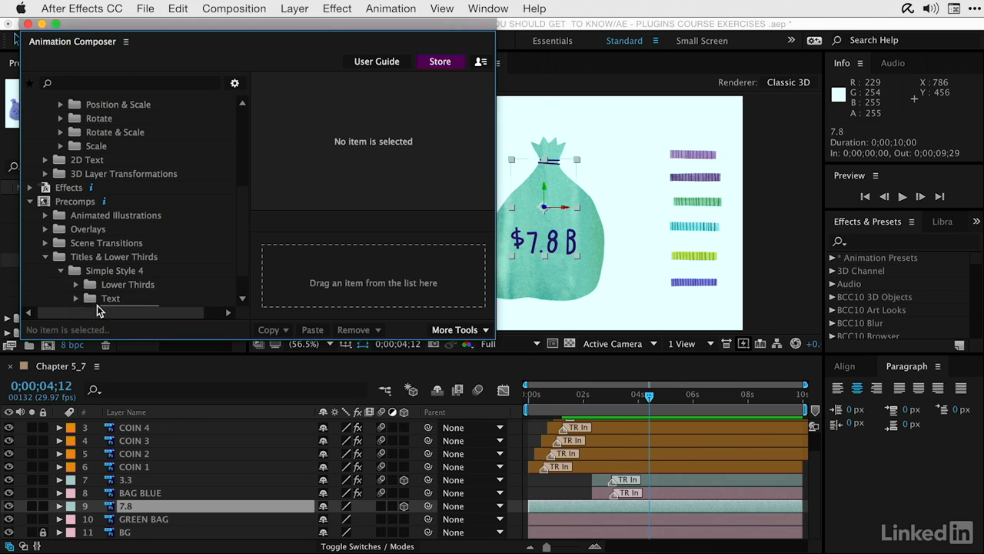
{"action": "double_click", "coordinate": [97, 308]}
{"action": "left_click", "coordinate": [113, 299]}
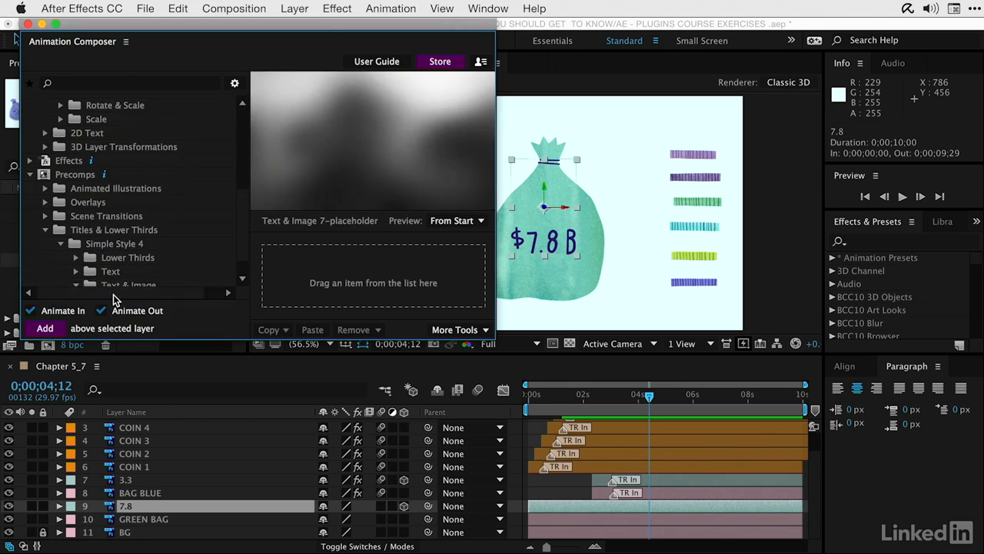